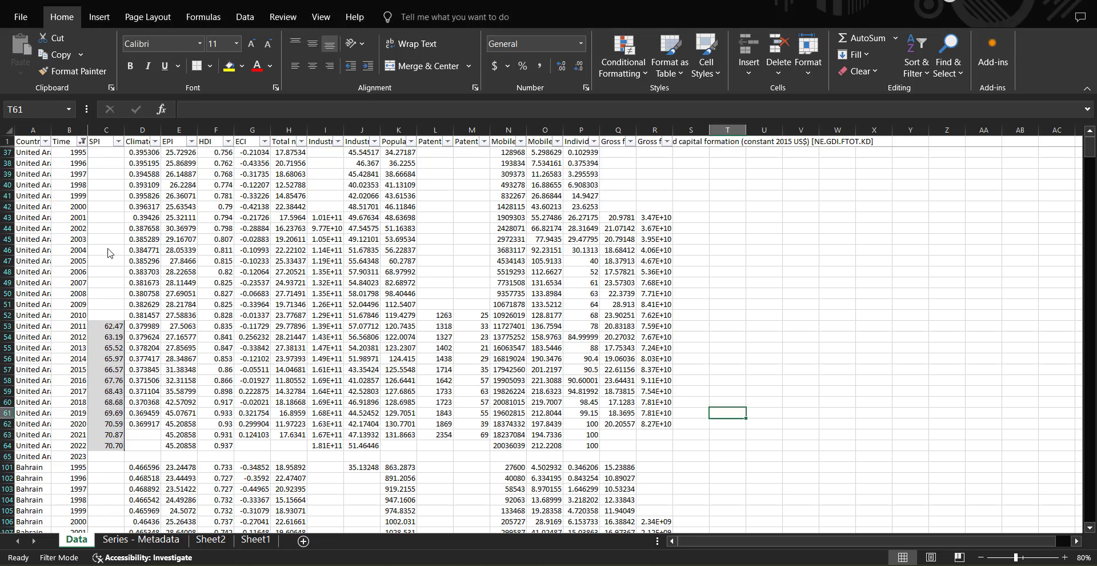
Insert a PivotTable from columns A to R of the Data sheet on a new worksheet.
{"action": "left_click", "coordinate": [5, 132]}
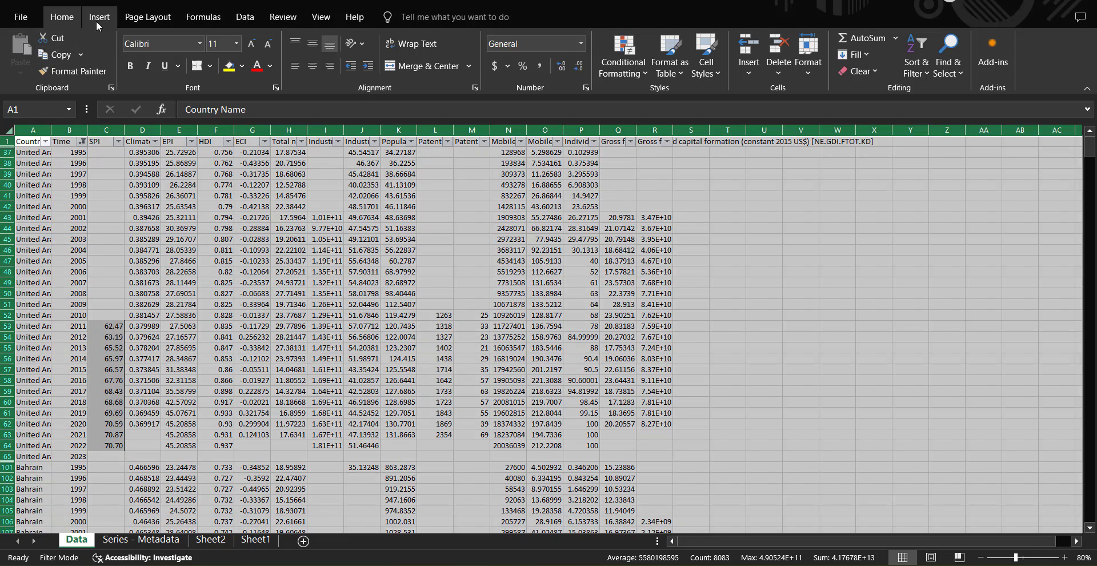
{"action": "left_click", "coordinate": [97, 19]}
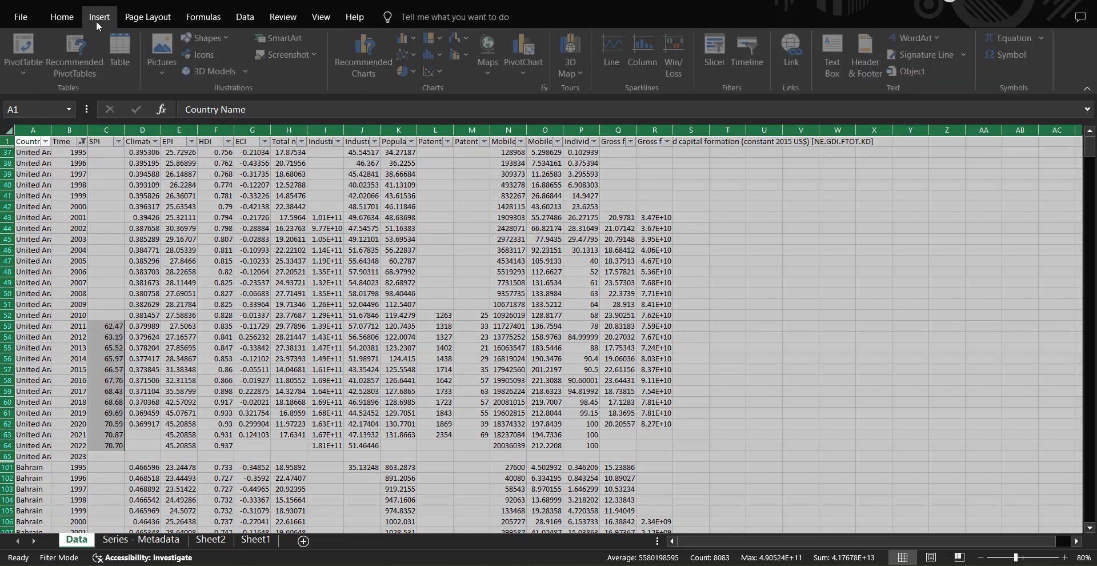
{"action": "left_click", "coordinate": [24, 57]}
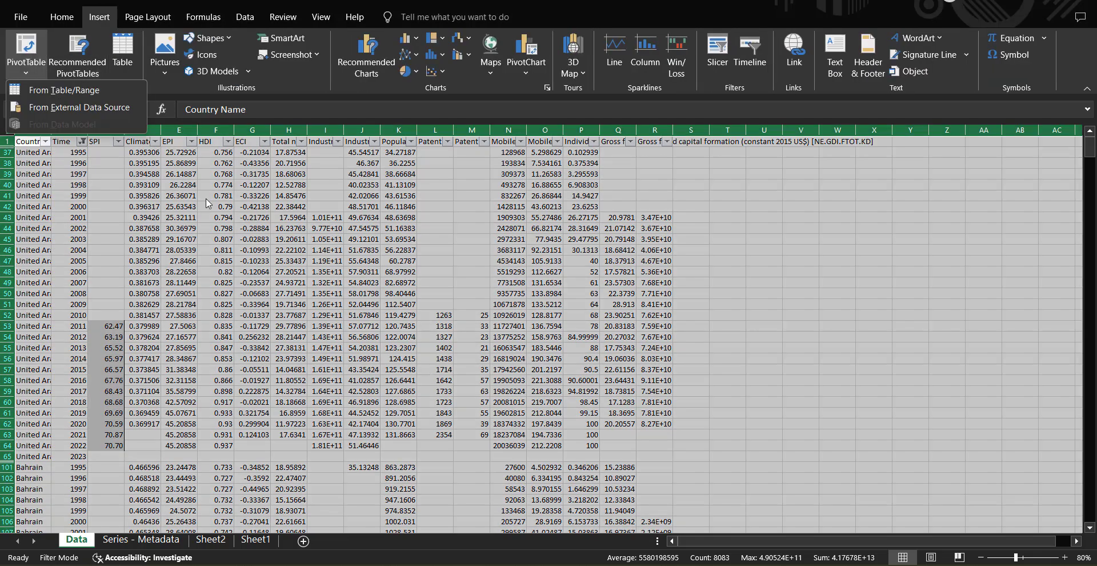
{"action": "key", "text": "t"}
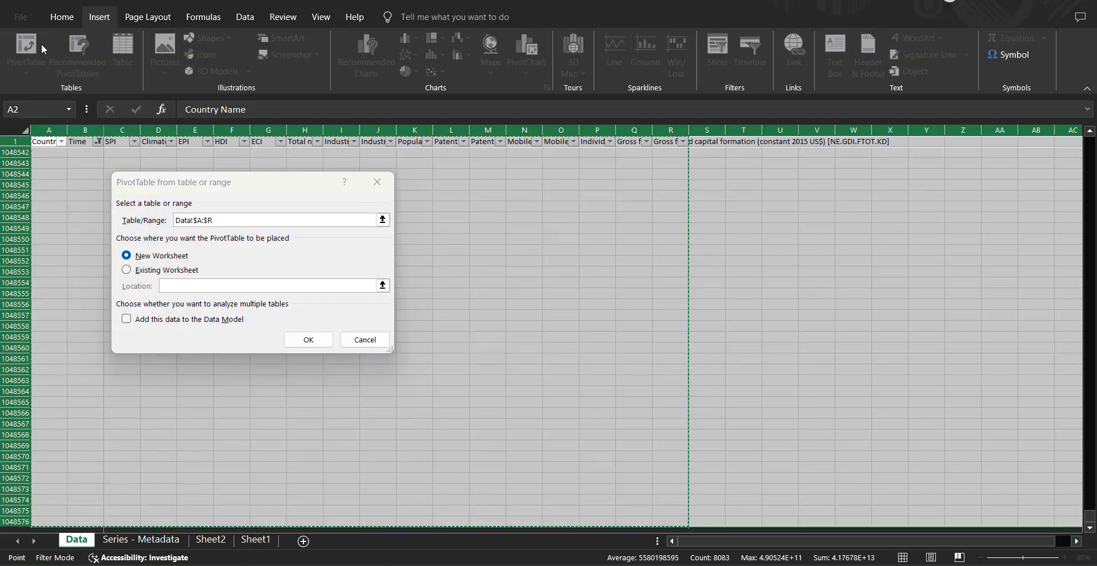
{"action": "left_click", "coordinate": [302, 341]}
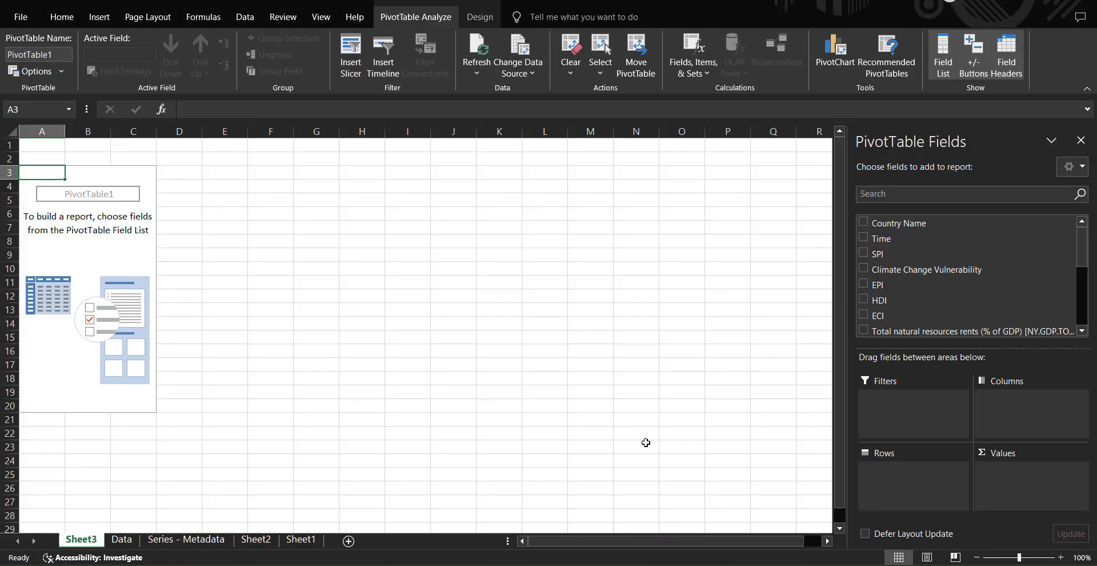
List Country Name as the PivotTable rows and summarize EPI as the average per country.
{"action": "left_click", "coordinate": [864, 222]}
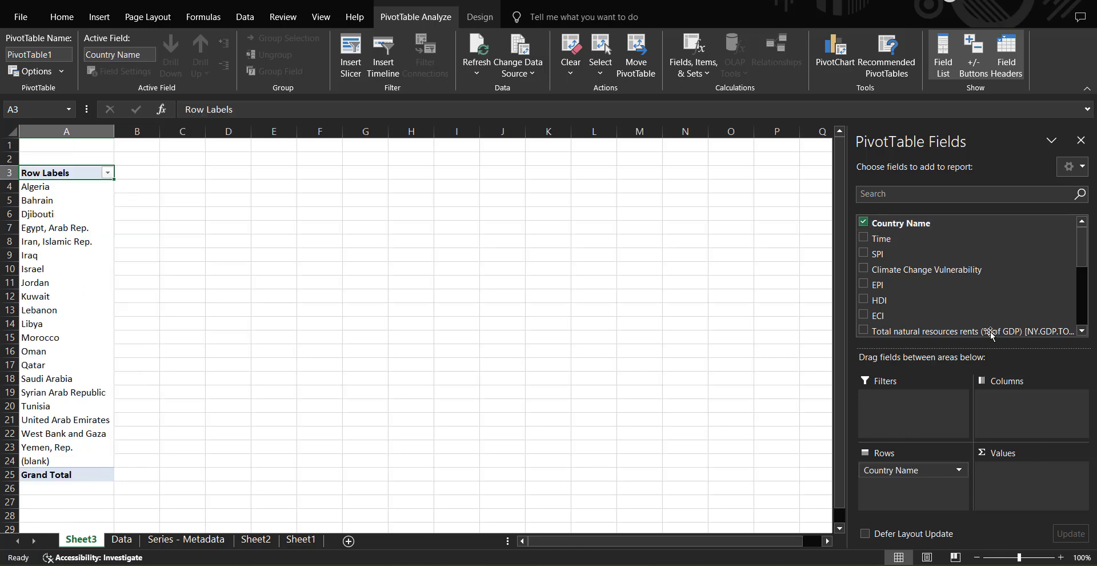
{"action": "left_click", "coordinate": [864, 285]}
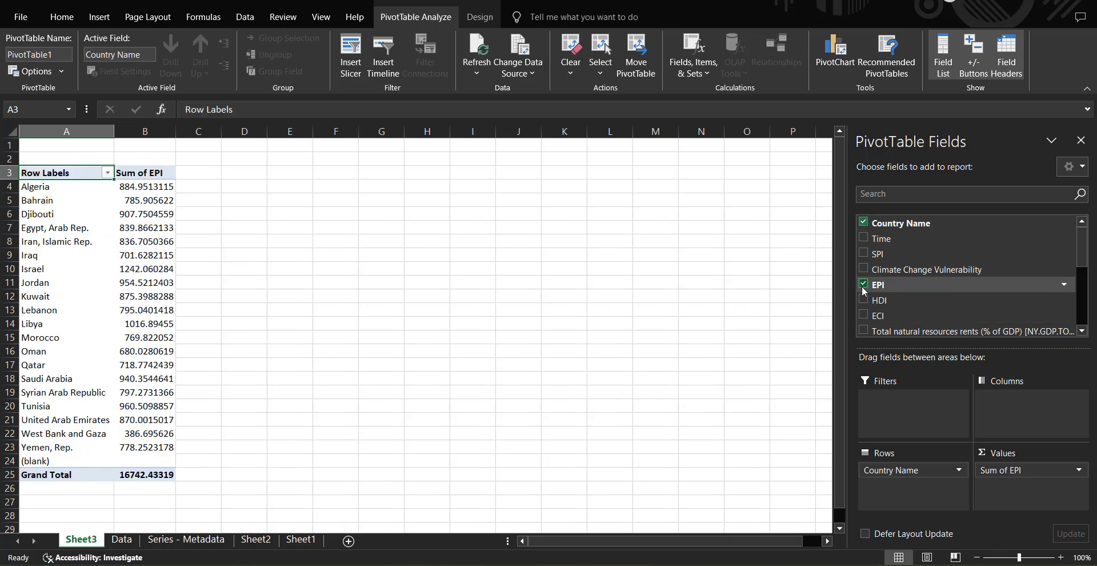
{"action": "left_click", "coordinate": [1047, 469]}
{"action": "left_click", "coordinate": [1006, 455]}
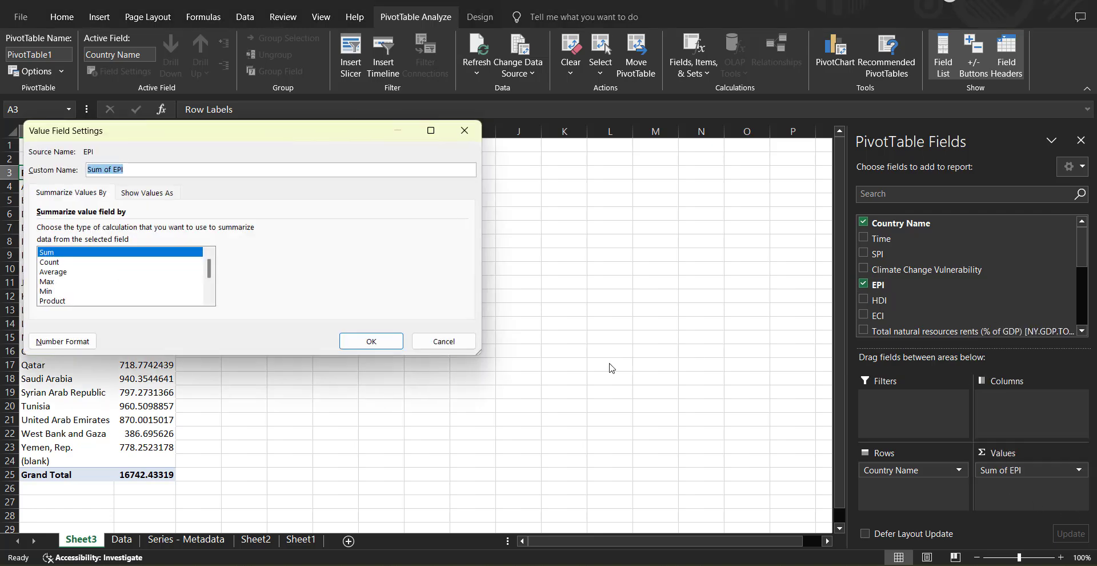
{"action": "left_click", "coordinate": [63, 282]}
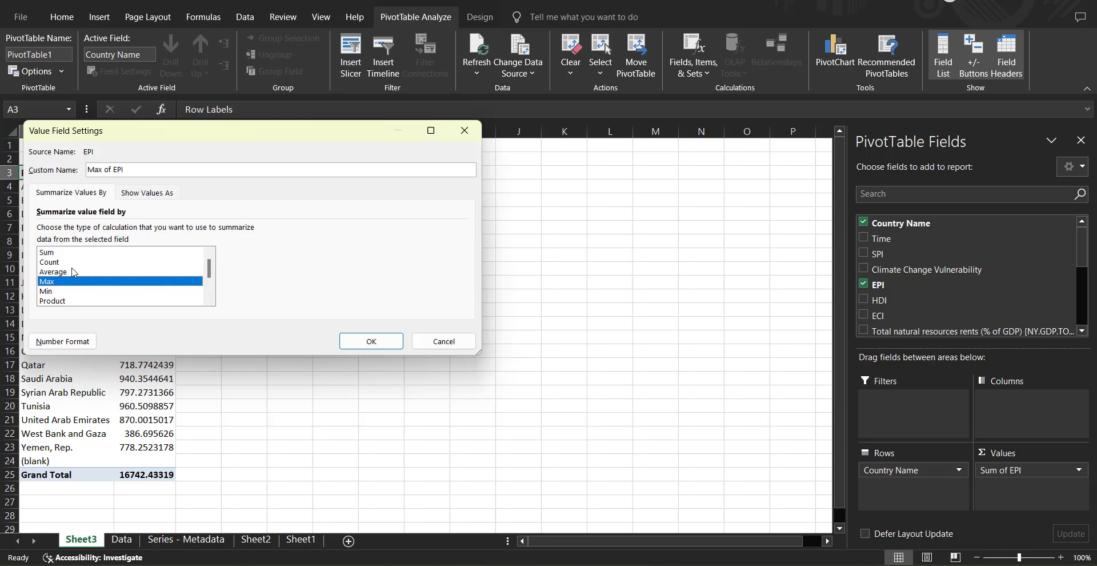
{"action": "left_click", "coordinate": [73, 272]}
{"action": "left_click", "coordinate": [371, 341]}
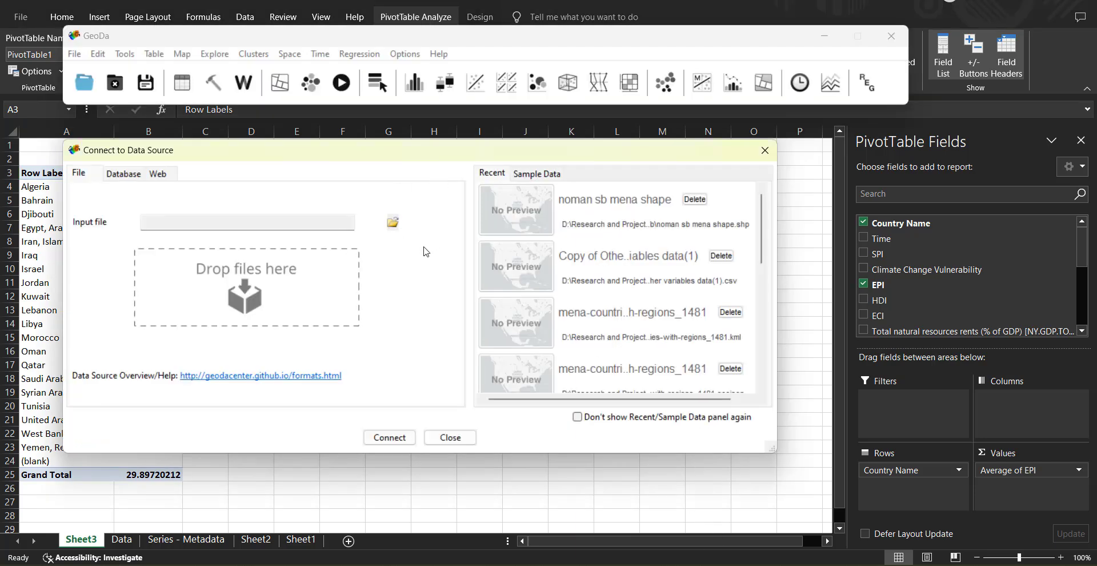
Switch to GeoDa, load the recently used MENA shapefile, bring its map windows forward and open the attribute table.
{"action": "left_click", "coordinate": [514, 225]}
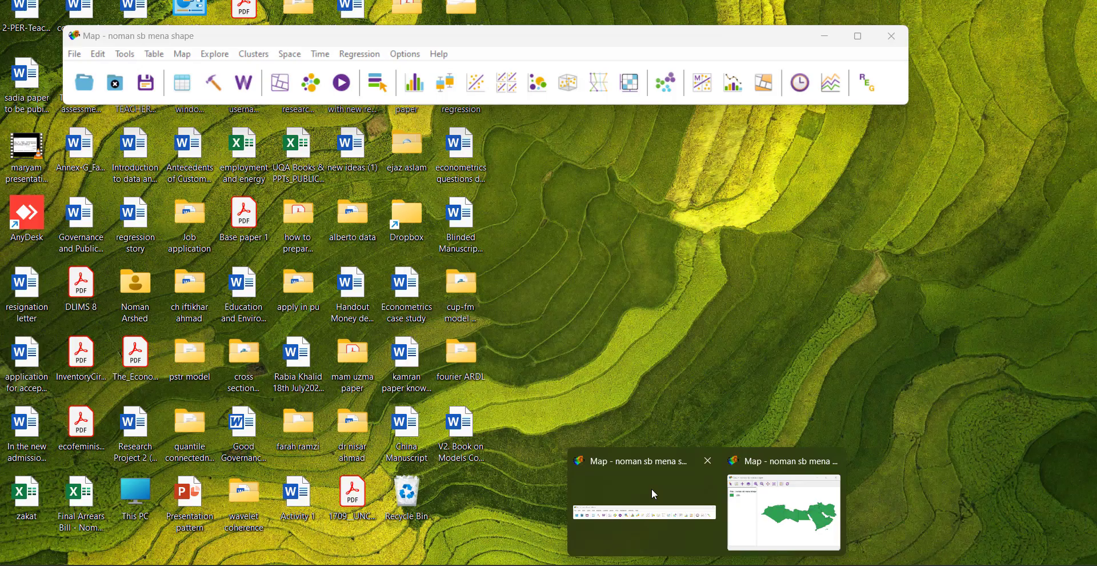
{"action": "left_click", "coordinate": [652, 489]}
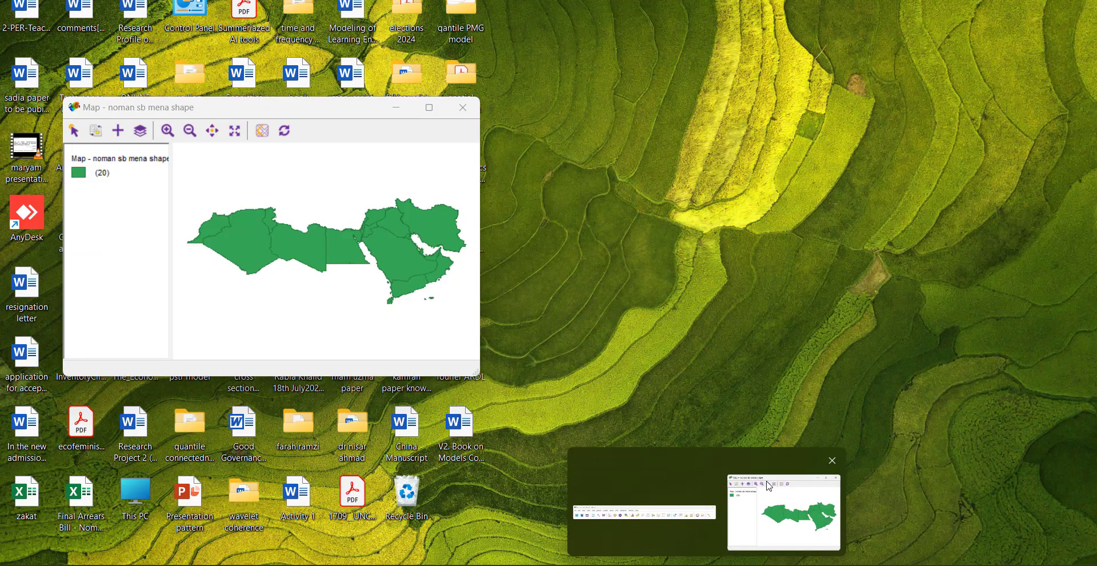
{"action": "left_click", "coordinate": [770, 487]}
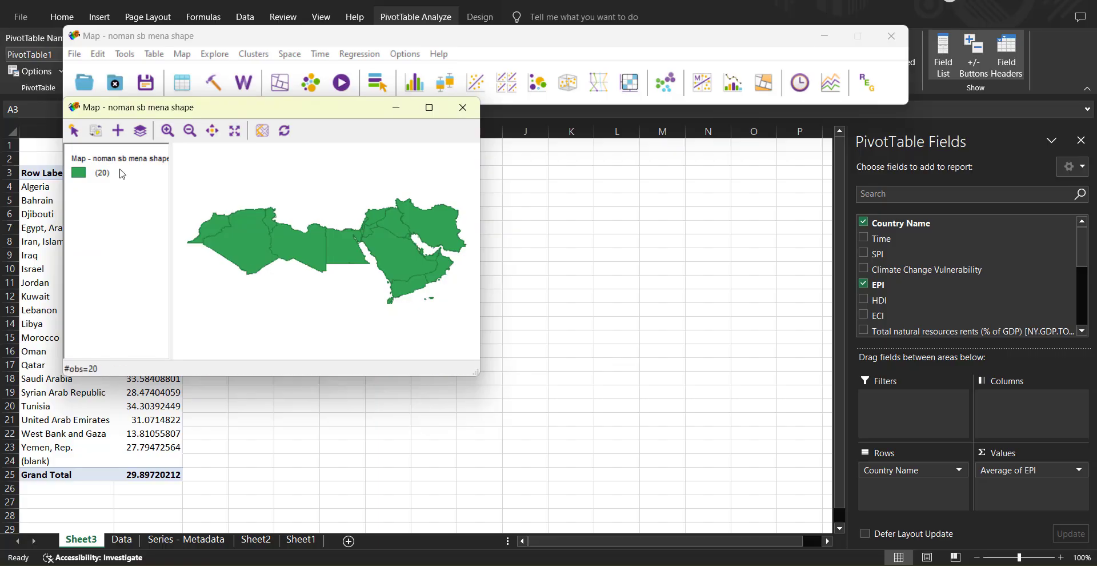
{"action": "left_click", "coordinate": [184, 83]}
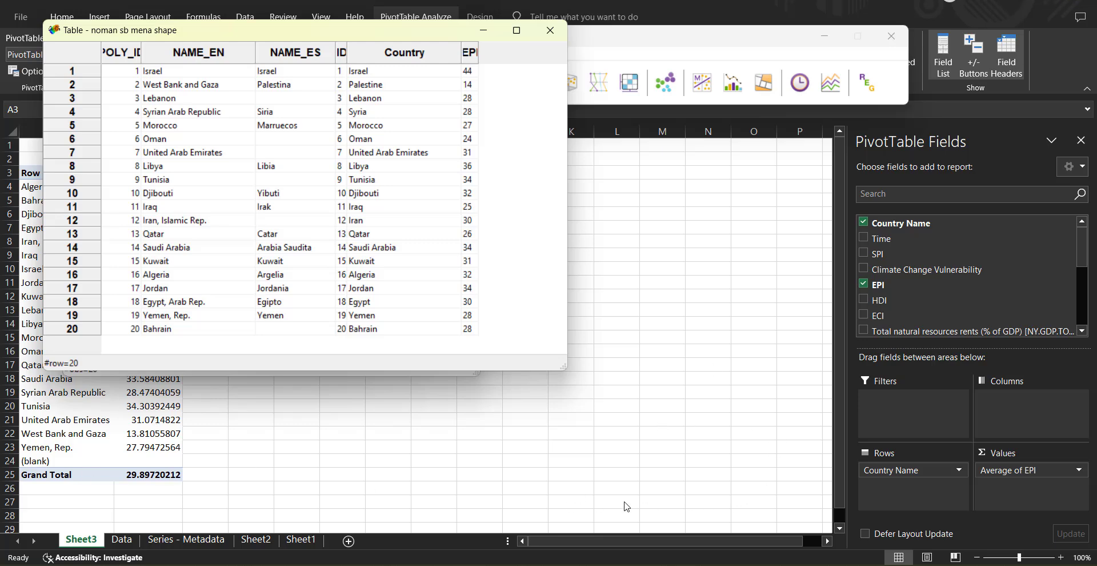
Compare the ID, Country and EPI columns of the Excel variables sheet with GeoDa's attribute table.
{"action": "mouse_move", "coordinate": [686, 560]}
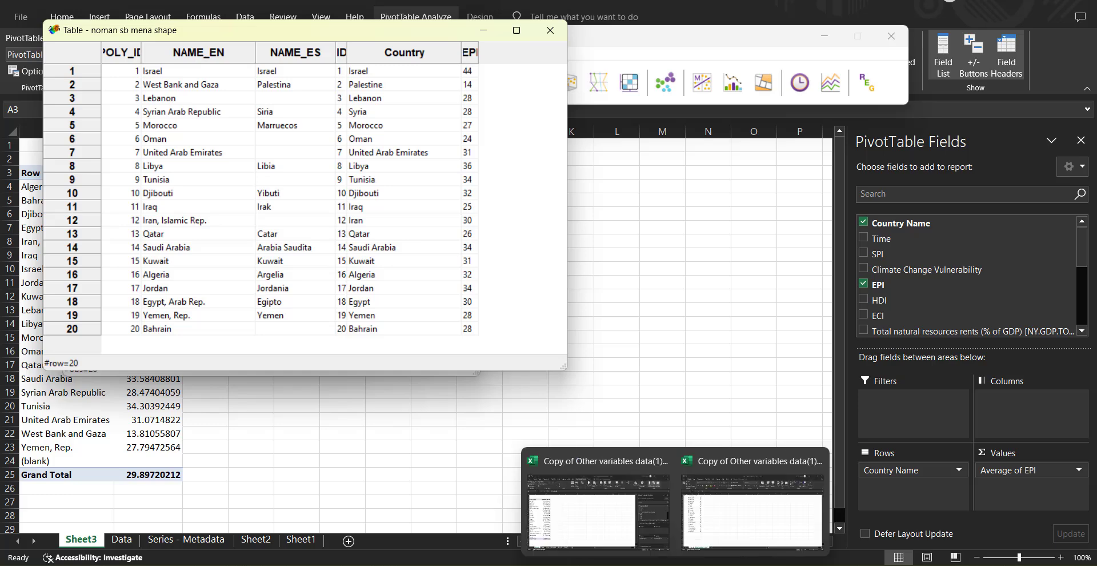
{"action": "left_click", "coordinate": [735, 522]}
{"action": "left_click", "coordinate": [413, 309]}
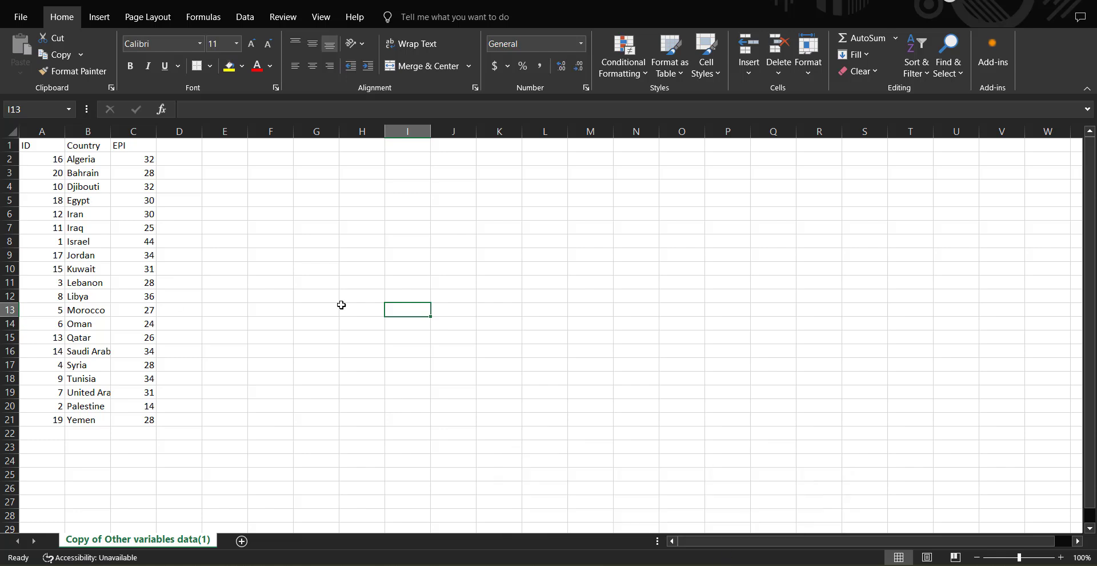
{"action": "mouse_move", "coordinate": [589, 563]}
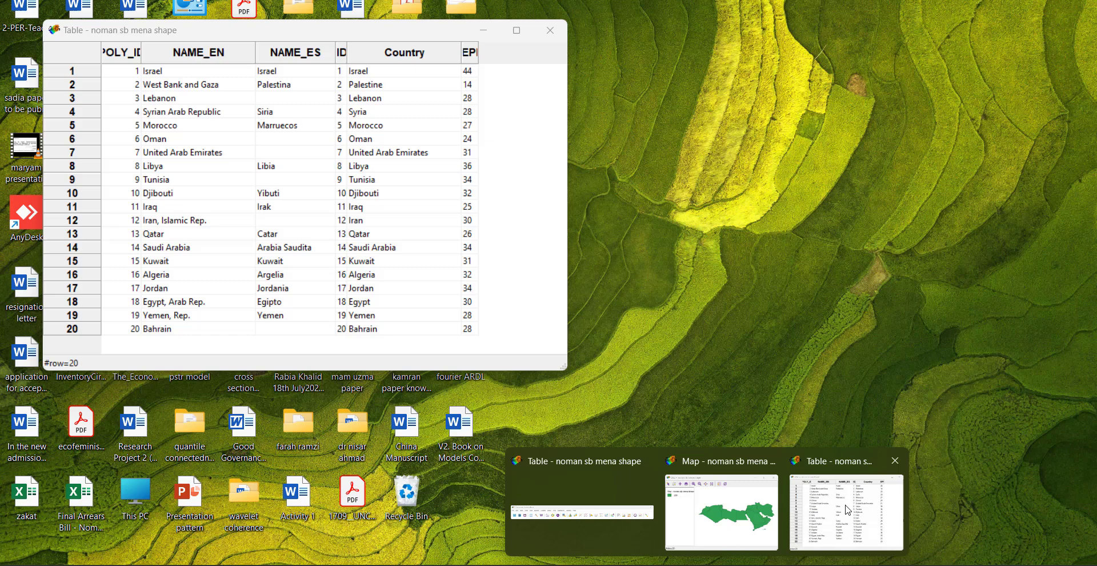
{"action": "left_click", "coordinate": [819, 506]}
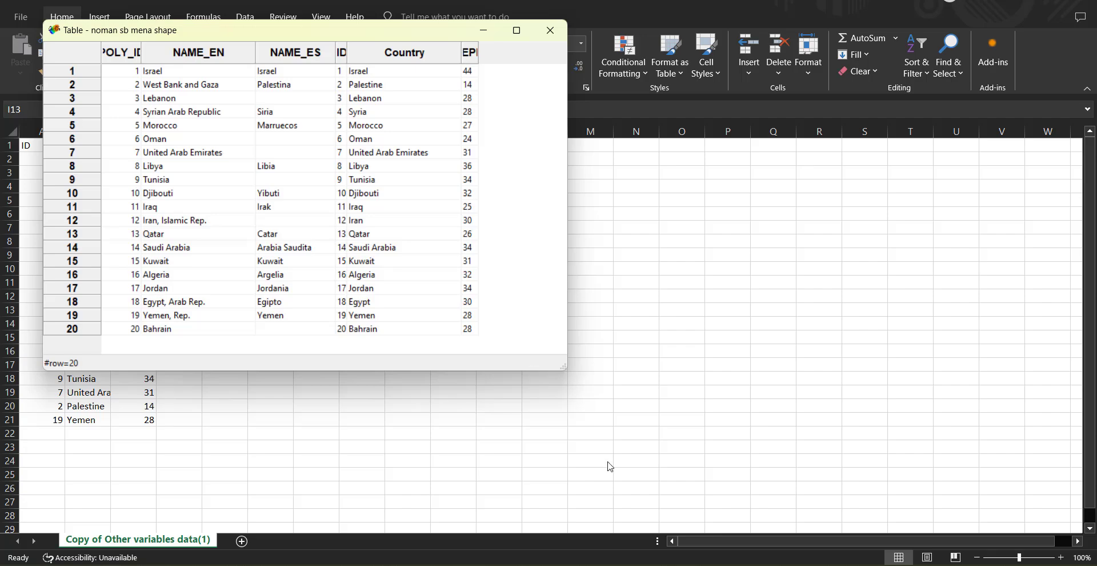
{"action": "mouse_move", "coordinate": [665, 563]}
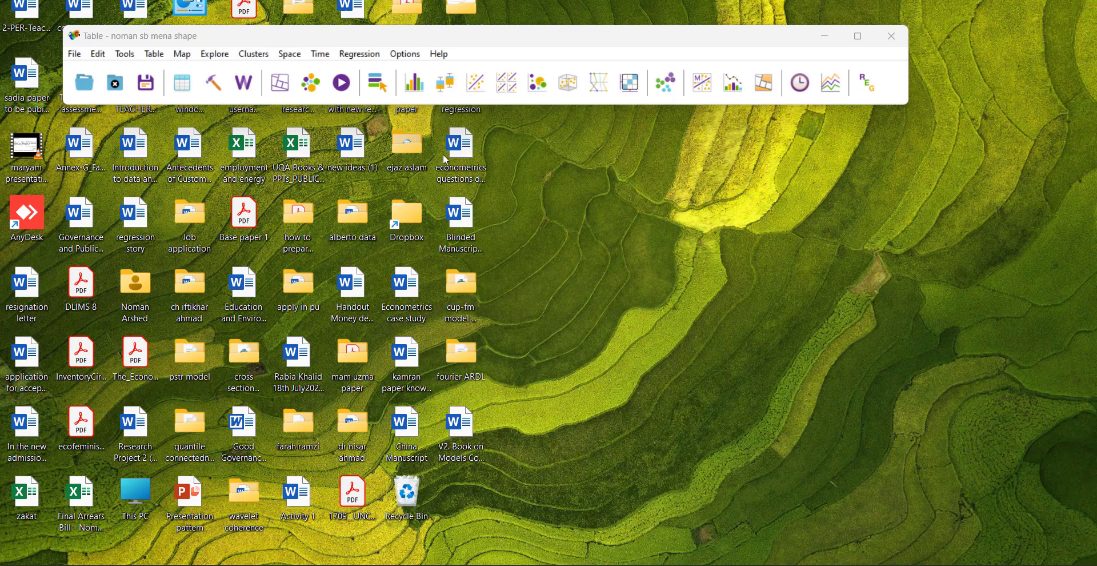
{"action": "left_click", "coordinate": [582, 510]}
{"action": "left_click", "coordinate": [244, 82]}
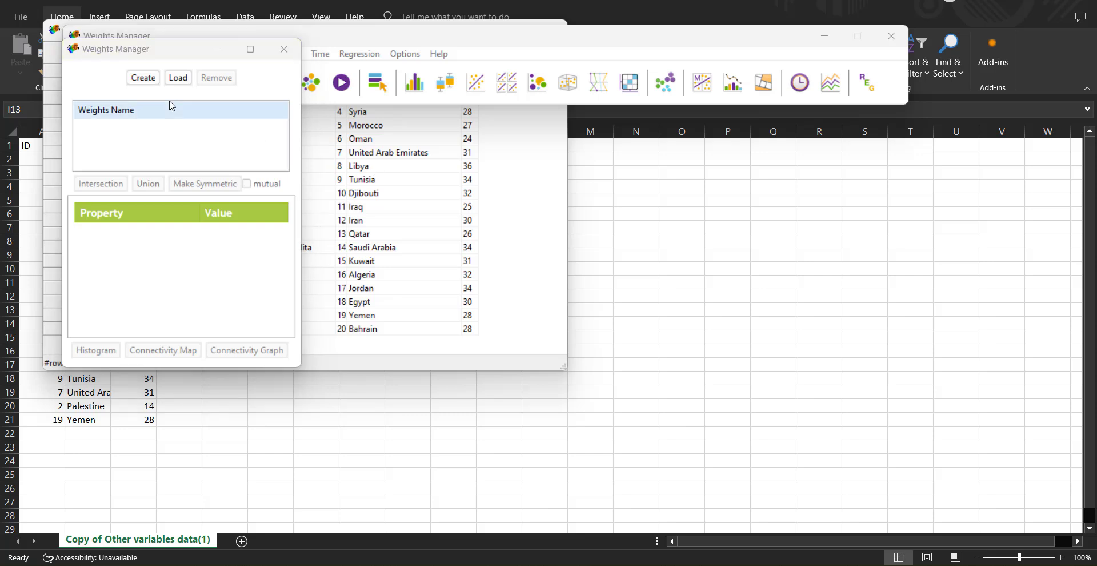
{"action": "left_click", "coordinate": [143, 79]}
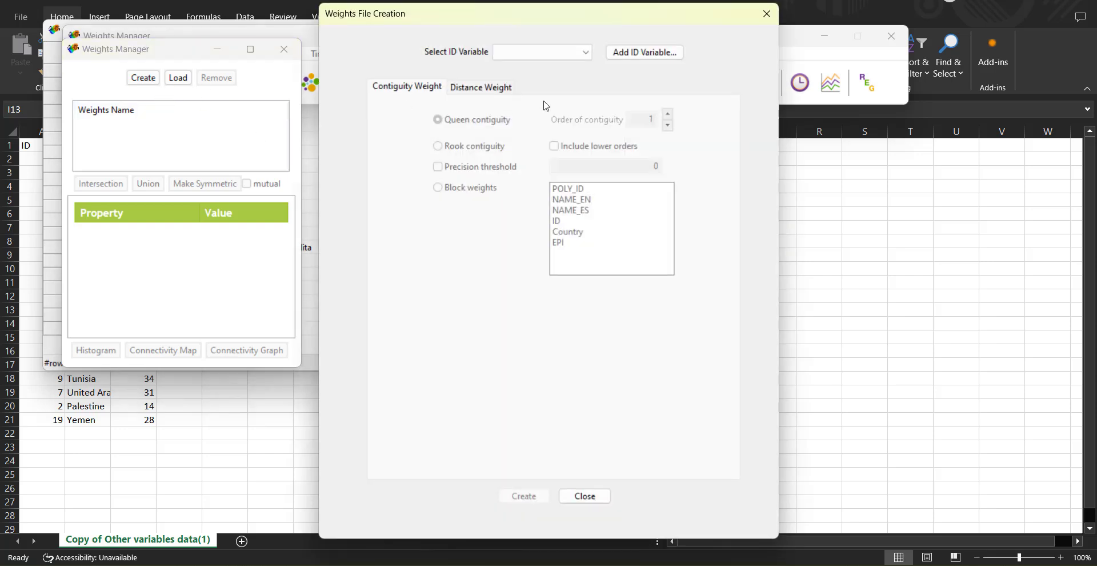
{"action": "left_click", "coordinate": [581, 53]}
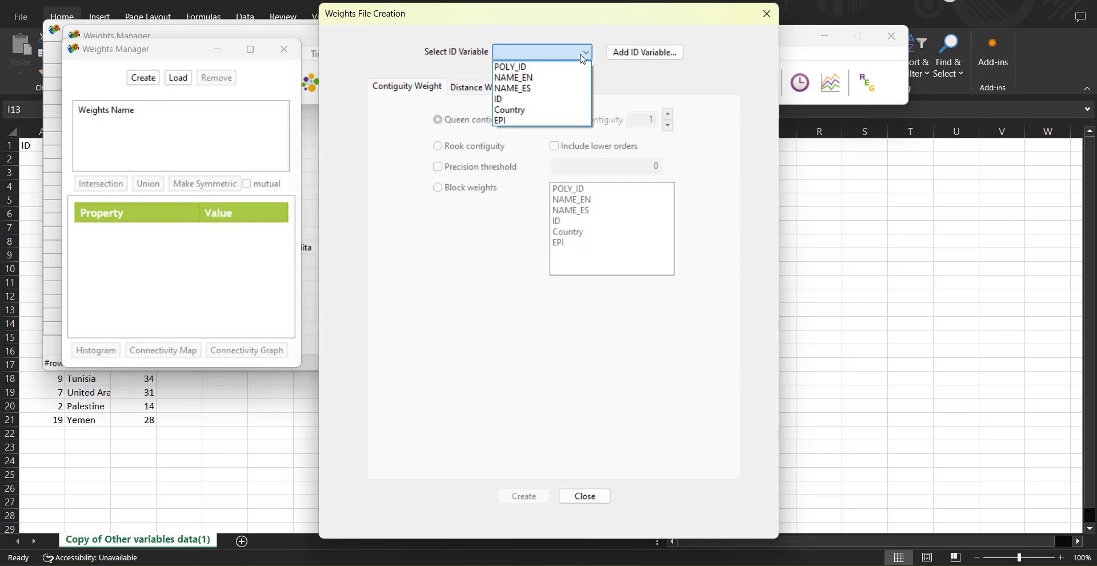
{"action": "left_click", "coordinate": [631, 46]}
{"action": "left_click", "coordinate": [635, 52]}
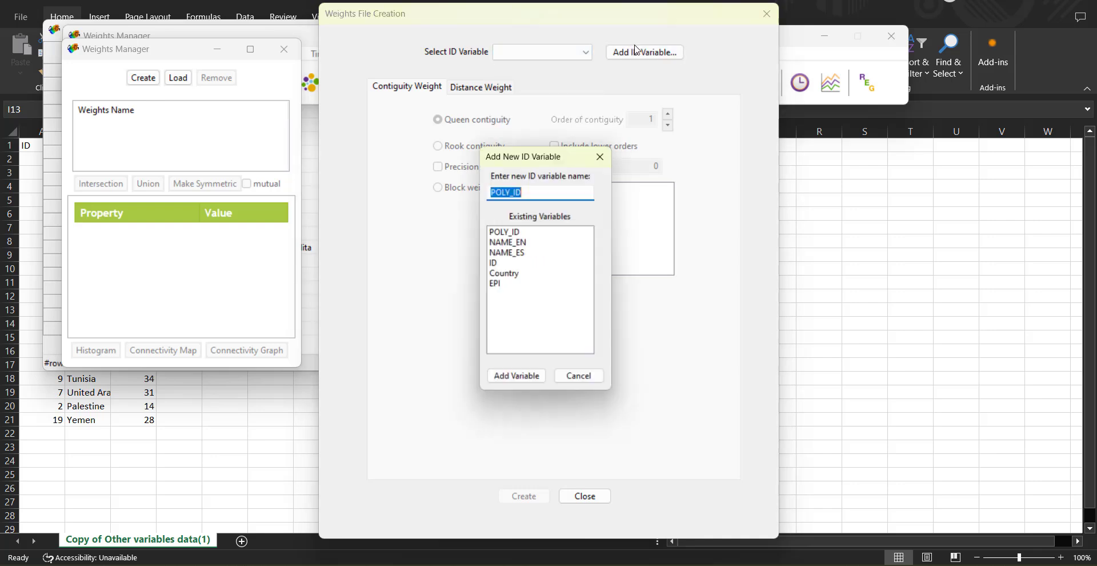
{"action": "left_click", "coordinate": [583, 382]}
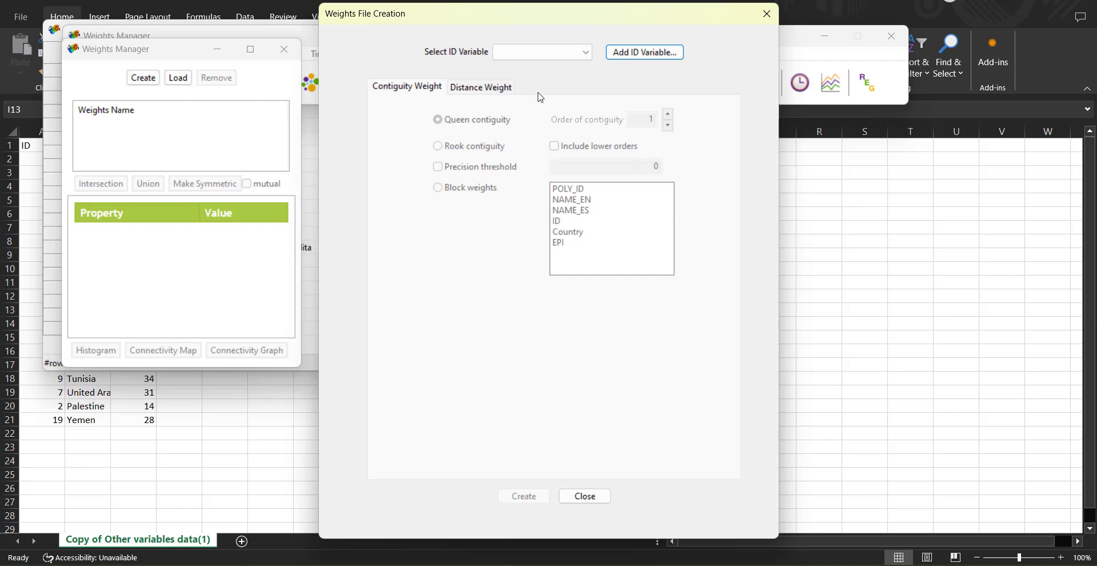
{"action": "left_click", "coordinate": [767, 14]}
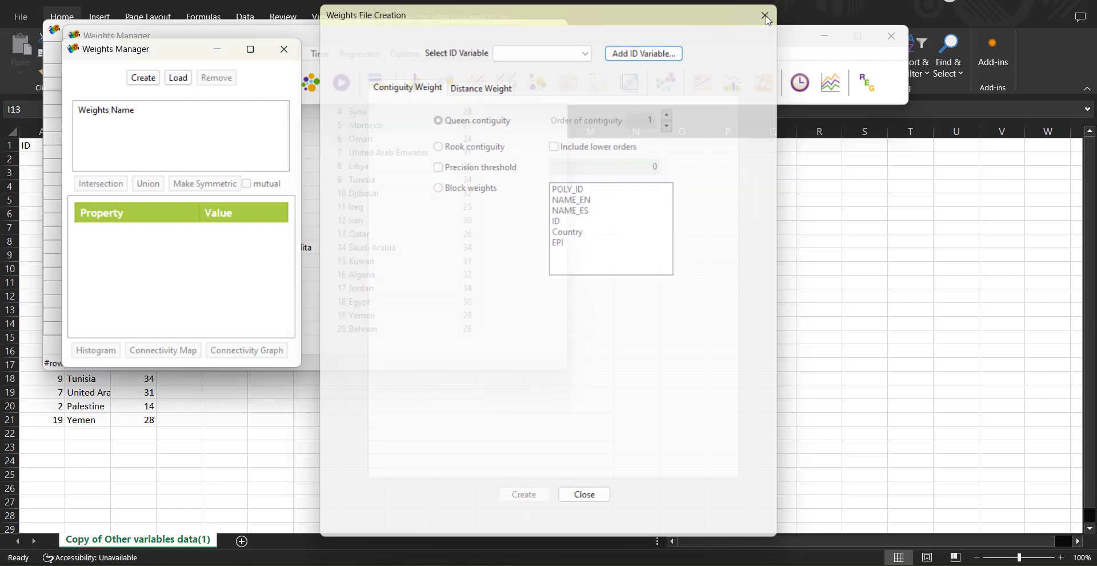
{"action": "left_click", "coordinate": [284, 49]}
Move the attribute table clear of GeoDa's main window and review the variable properties of its fields.
{"action": "left_click", "coordinate": [243, 181]}
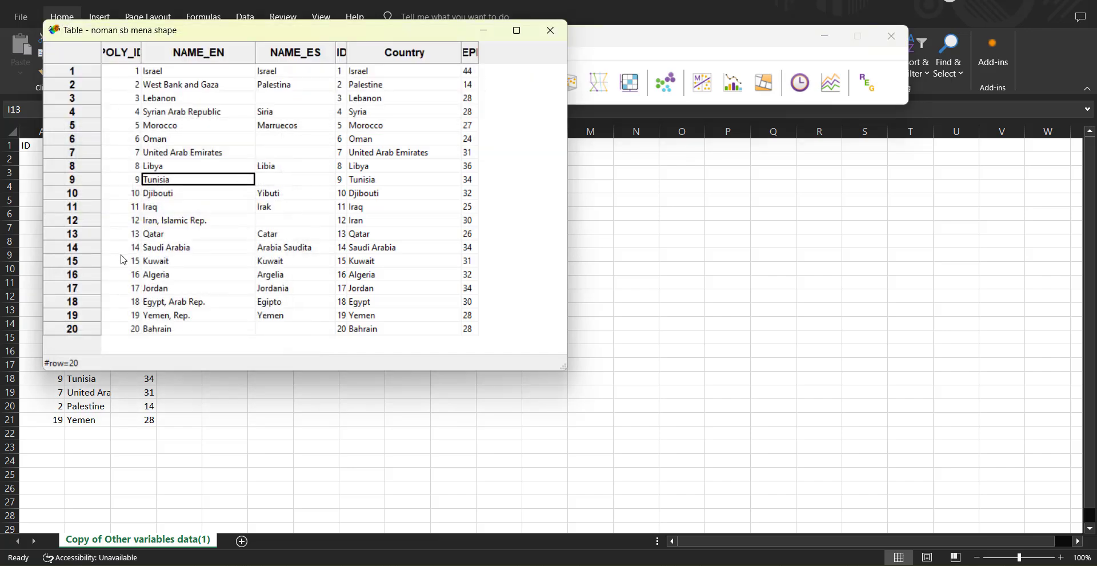
{"action": "left_click_drag", "start_coordinate": [385, 34], "coordinate": [396, 140]}
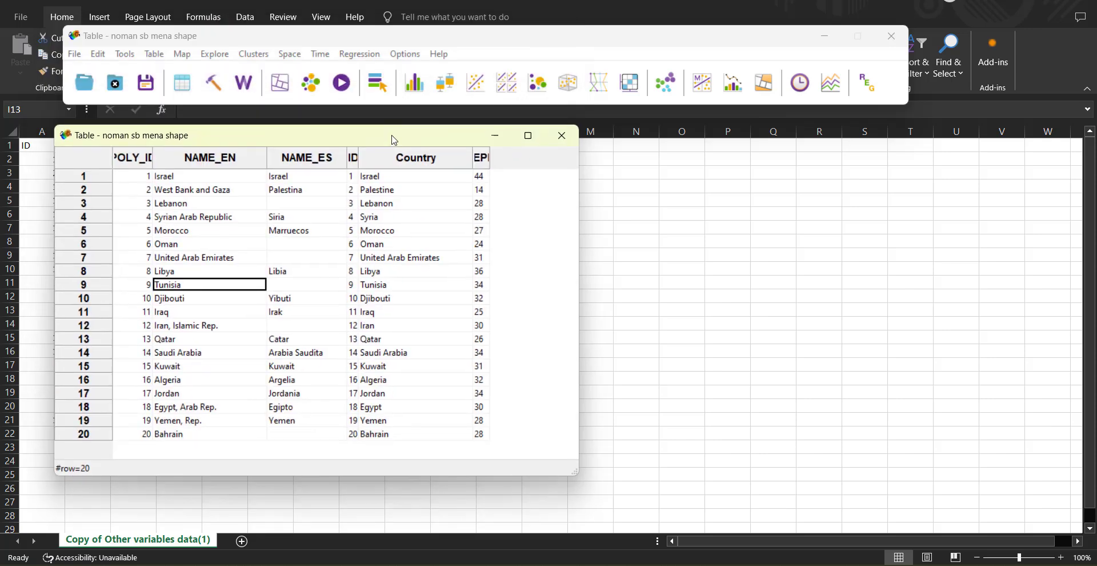
{"action": "left_click", "coordinate": [553, 207]}
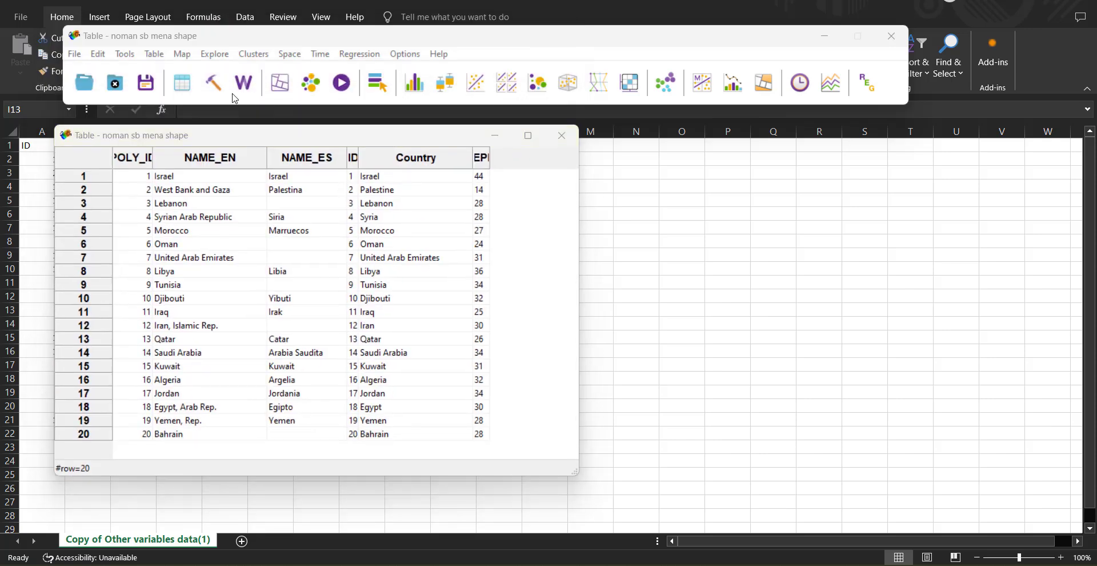
{"action": "left_click", "coordinate": [156, 57]}
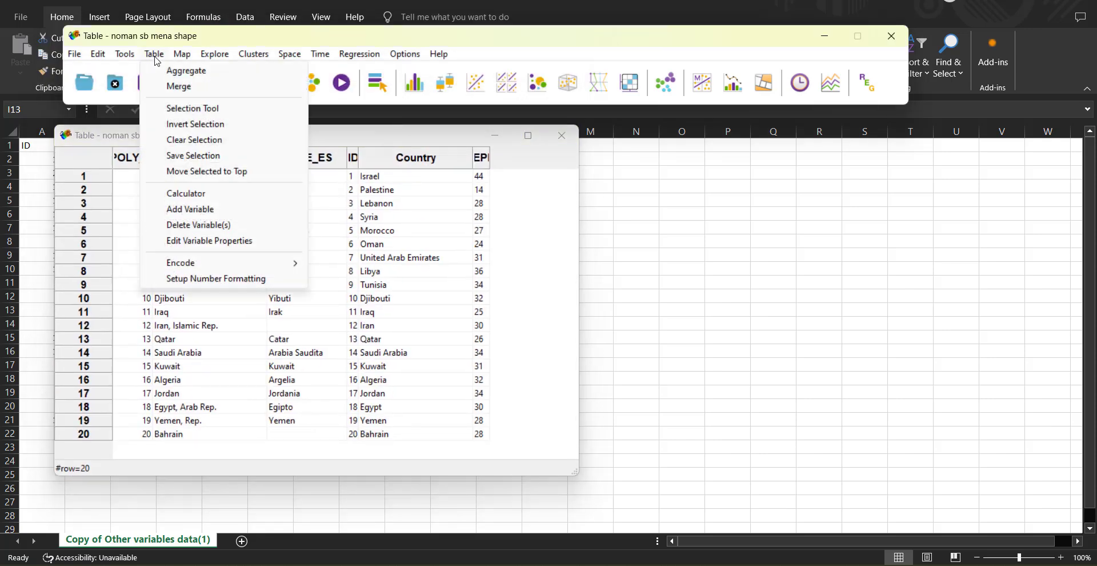
{"action": "left_click", "coordinate": [205, 243]}
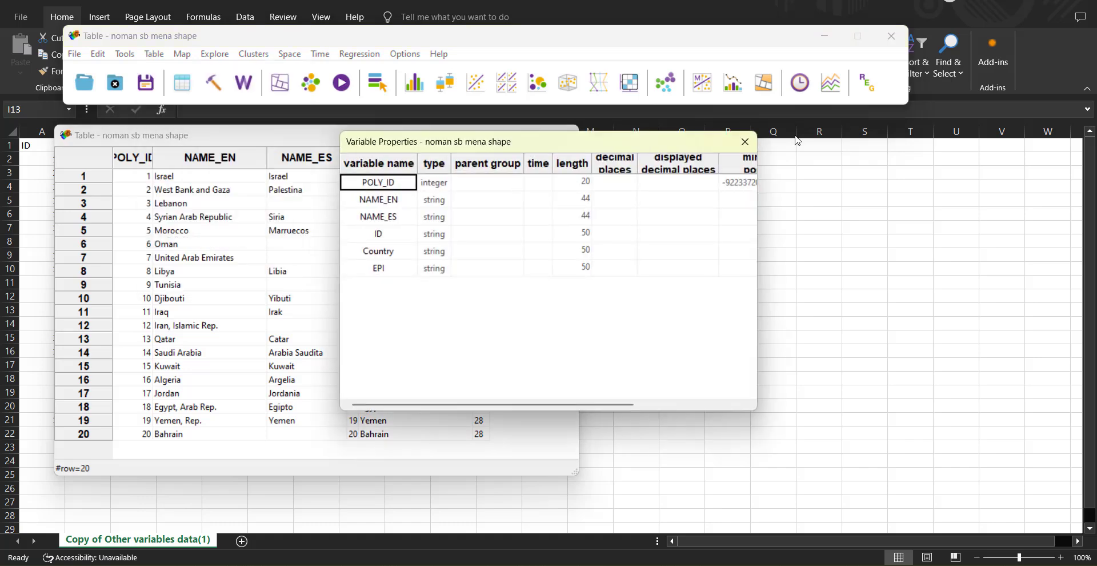
{"action": "left_click", "coordinate": [745, 141]}
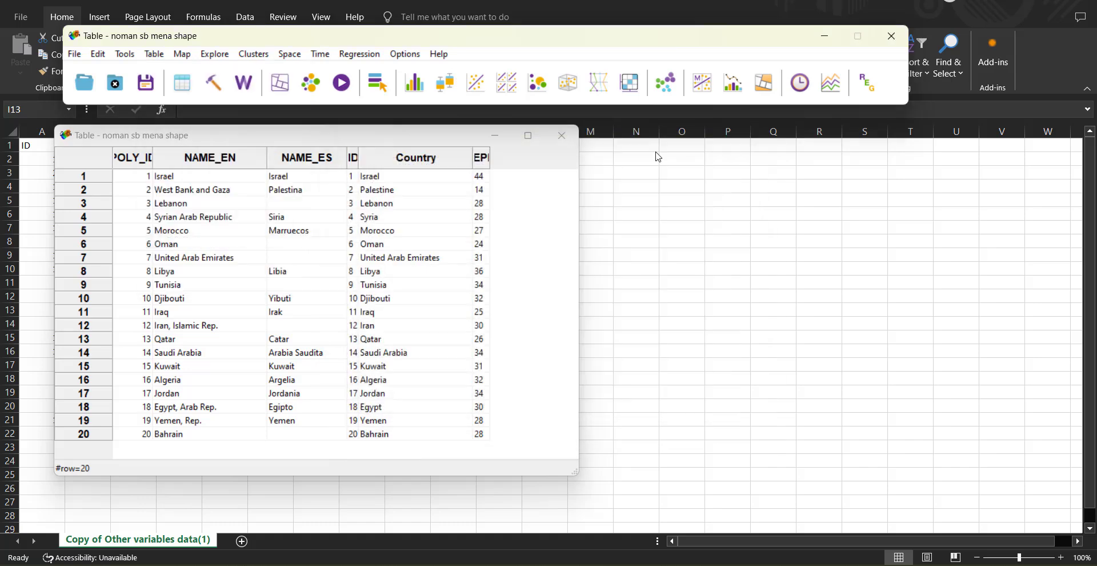
Delete the ID, Country and EPI variables from the attribute table.
{"action": "left_click", "coordinate": [154, 55]}
{"action": "left_click", "coordinate": [203, 226]}
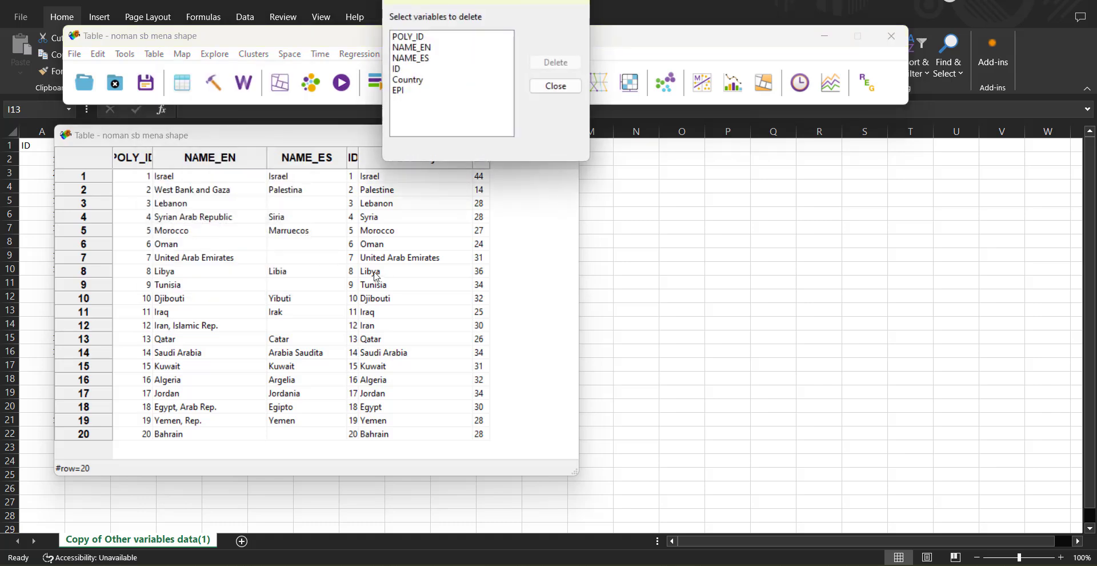
{"action": "left_click_drag", "start_coordinate": [403, 69], "coordinate": [399, 93]}
{"action": "left_click", "coordinate": [546, 66]}
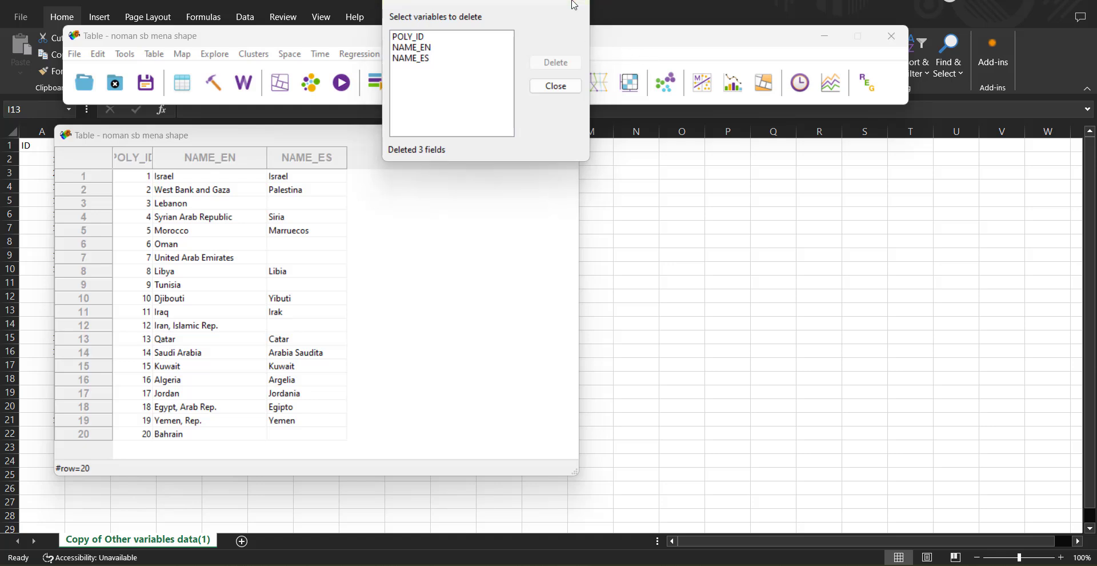
{"action": "left_click", "coordinate": [562, 92]}
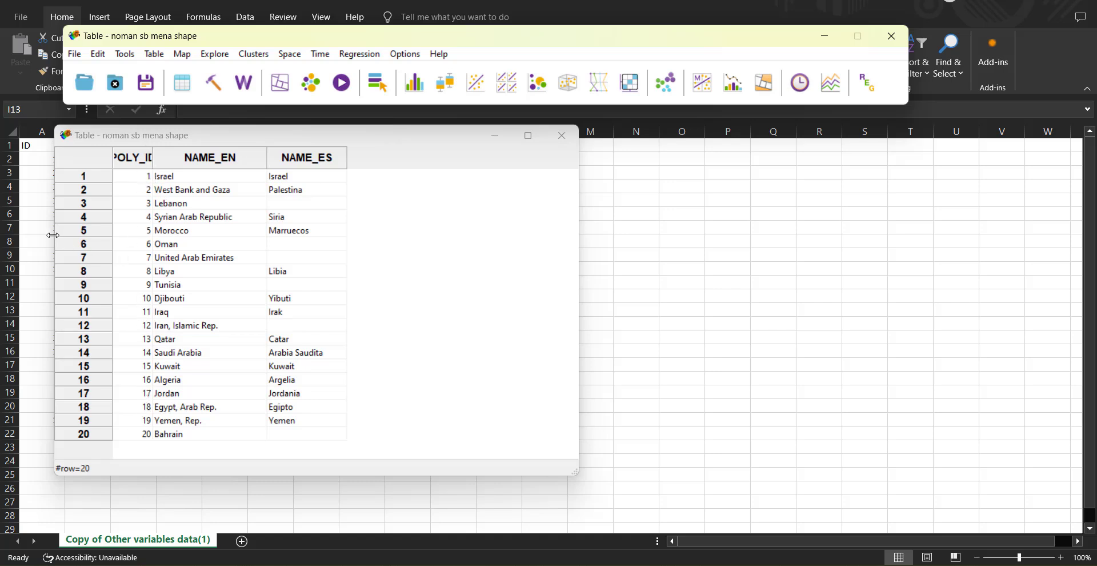
Compare the Excel sheet's ID column with POLY_ID in GeoDa's attribute table placed beside it, and close the table.
{"action": "key", "text": "alt+Tab"}
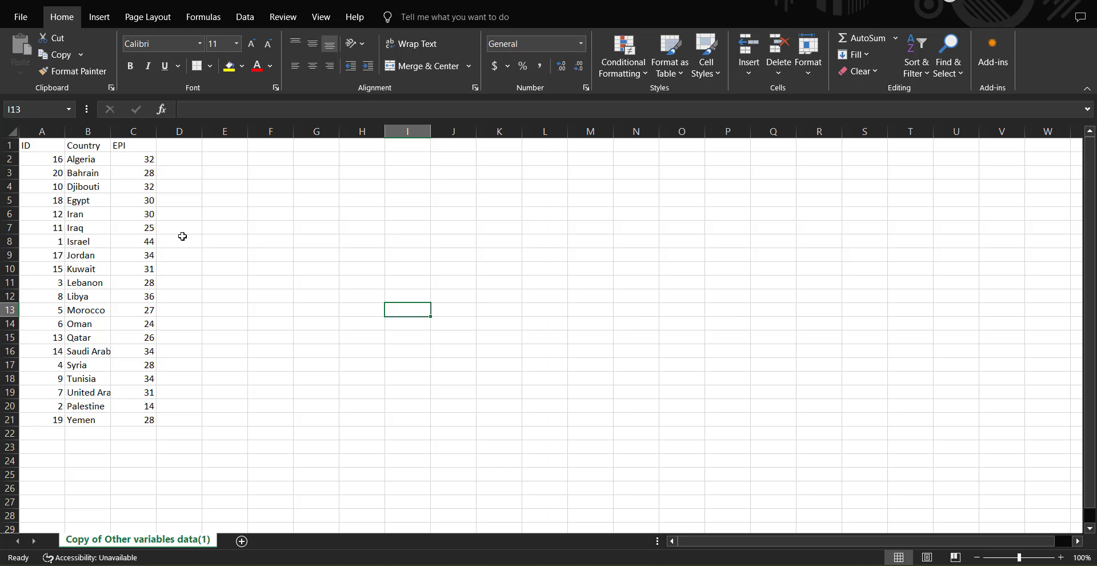
{"action": "mouse_move", "coordinate": [676, 565]}
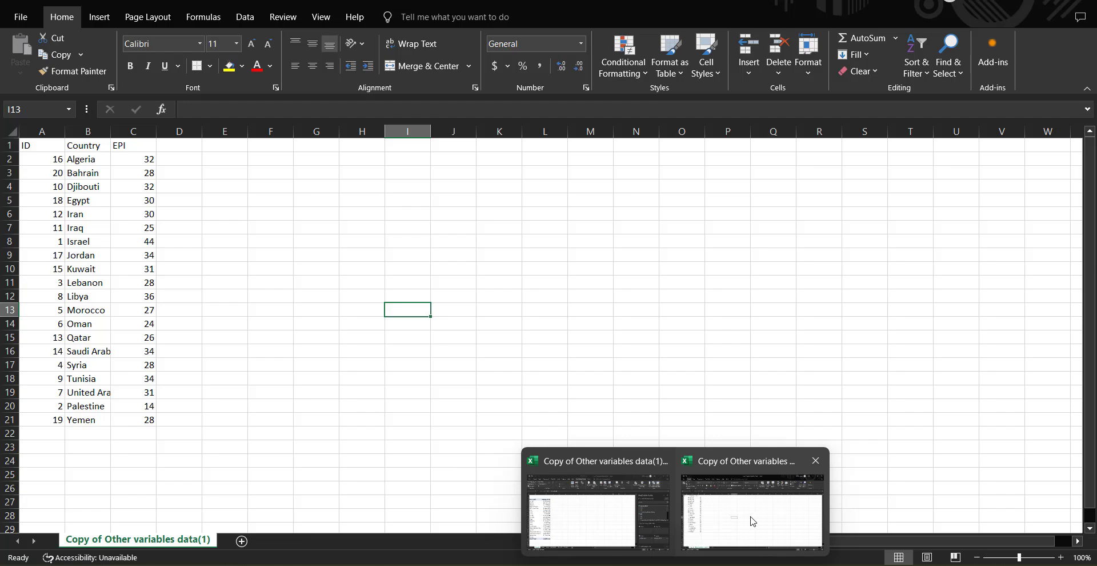
{"action": "mouse_move", "coordinate": [749, 561]}
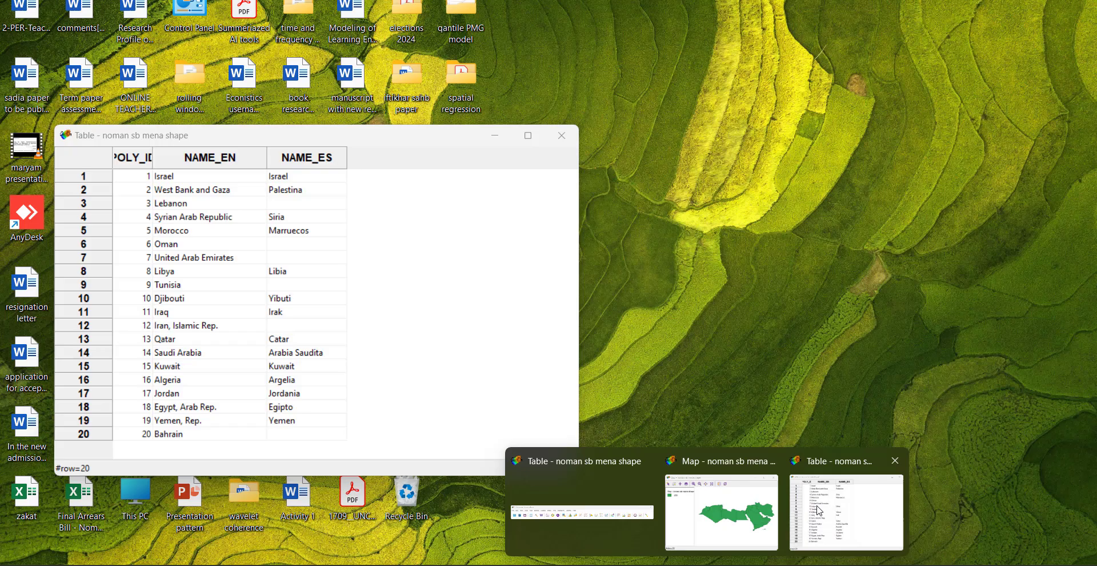
{"action": "left_click", "coordinate": [820, 510]}
{"action": "left_click", "coordinate": [136, 175]}
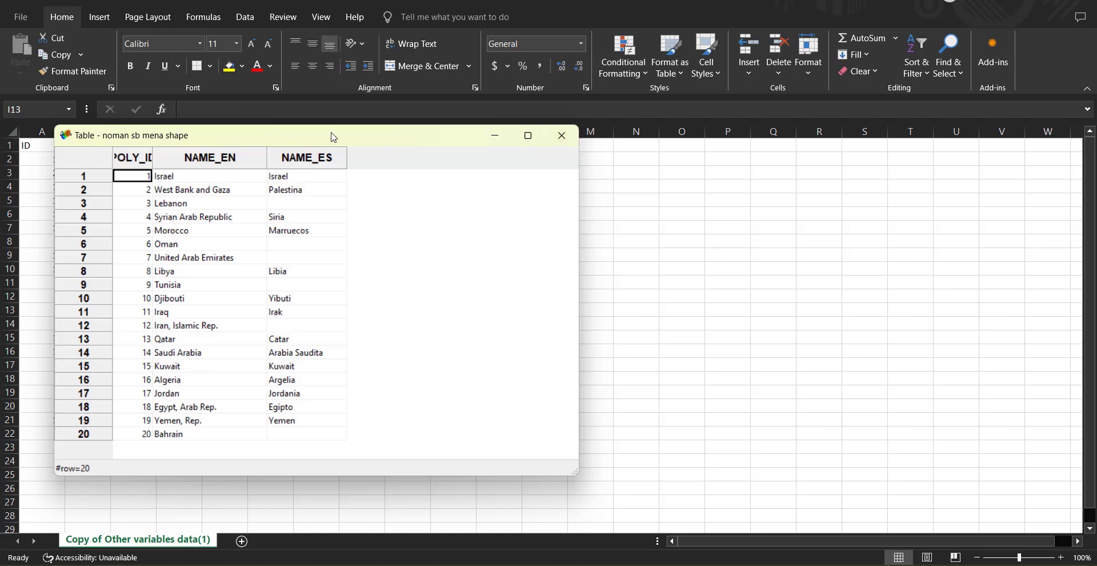
{"action": "left_click_drag", "start_coordinate": [334, 137], "coordinate": [479, 155]}
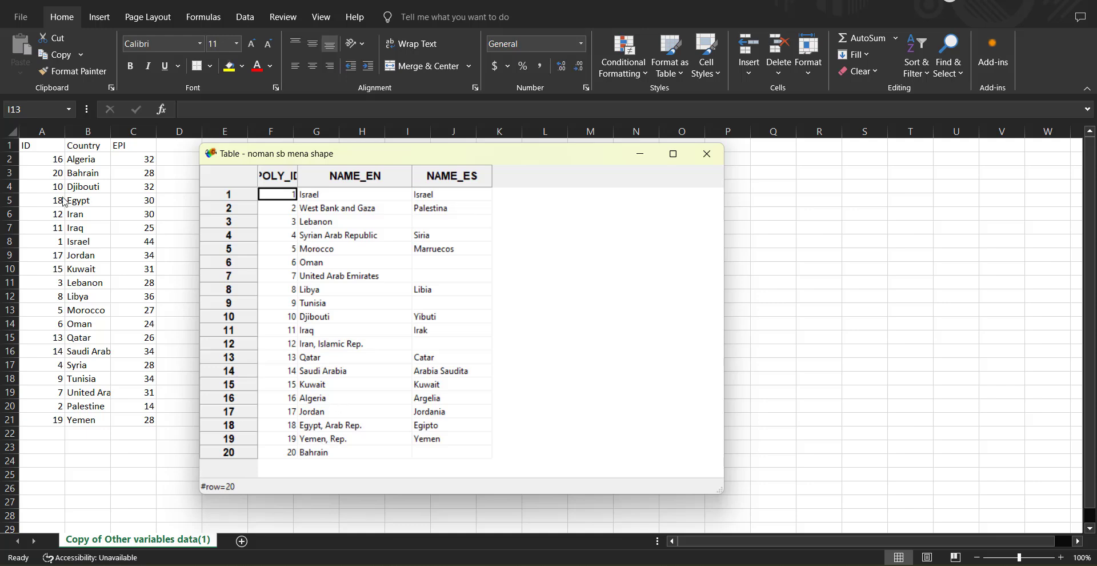
{"action": "left_click", "coordinate": [707, 153]}
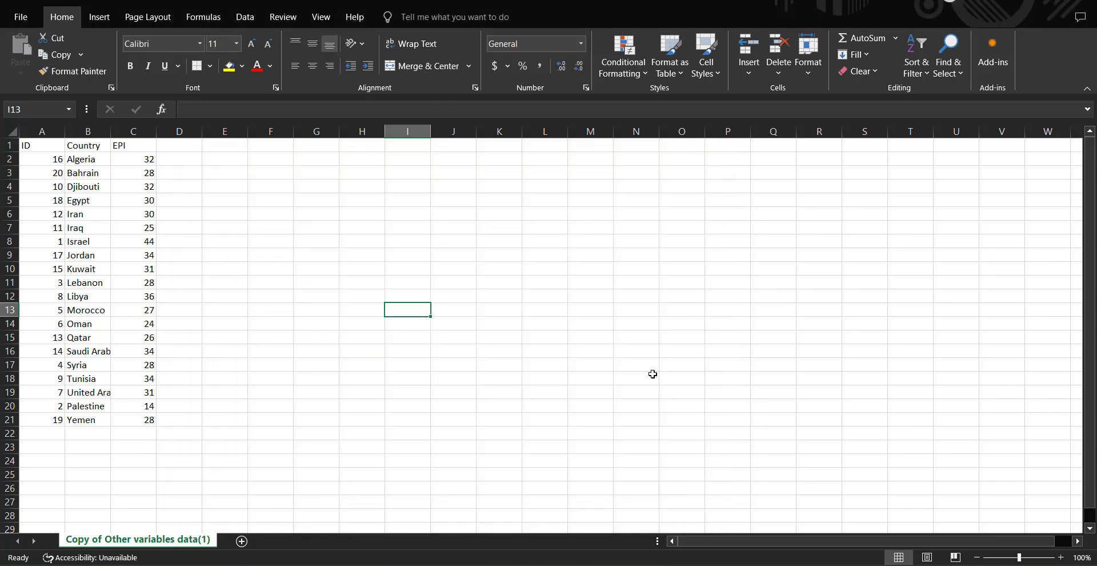
Switch to GeoDa's main window and load the CSV file Copy of Other variables data(1) as the data source for a table merge.
{"action": "mouse_move", "coordinate": [717, 557]}
{"action": "left_click", "coordinate": [645, 517]}
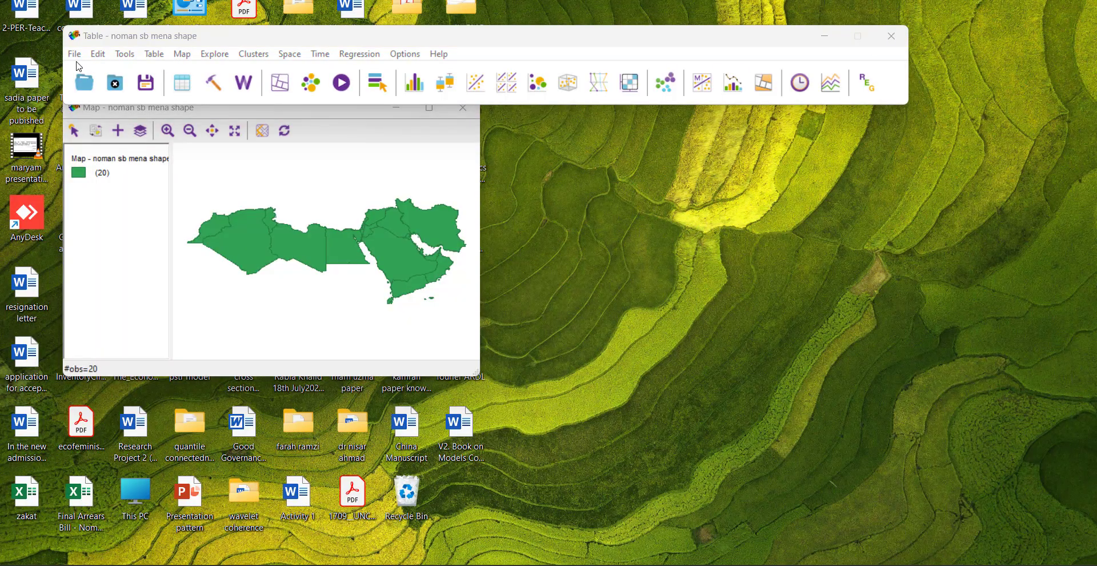
{"action": "left_click", "coordinate": [154, 56]}
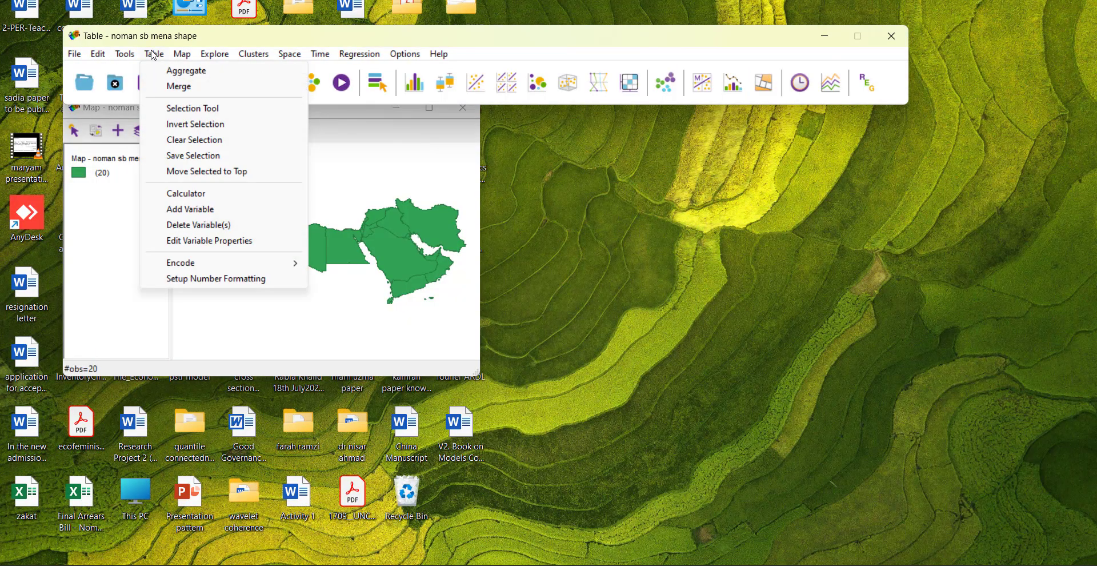
{"action": "left_click", "coordinate": [187, 87]}
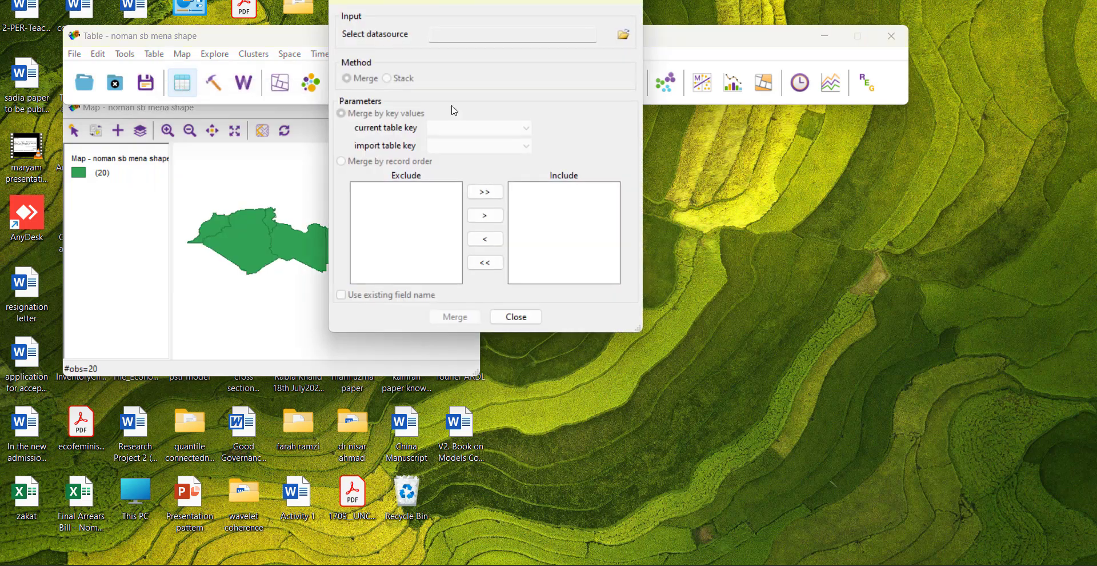
{"action": "left_click", "coordinate": [624, 36]}
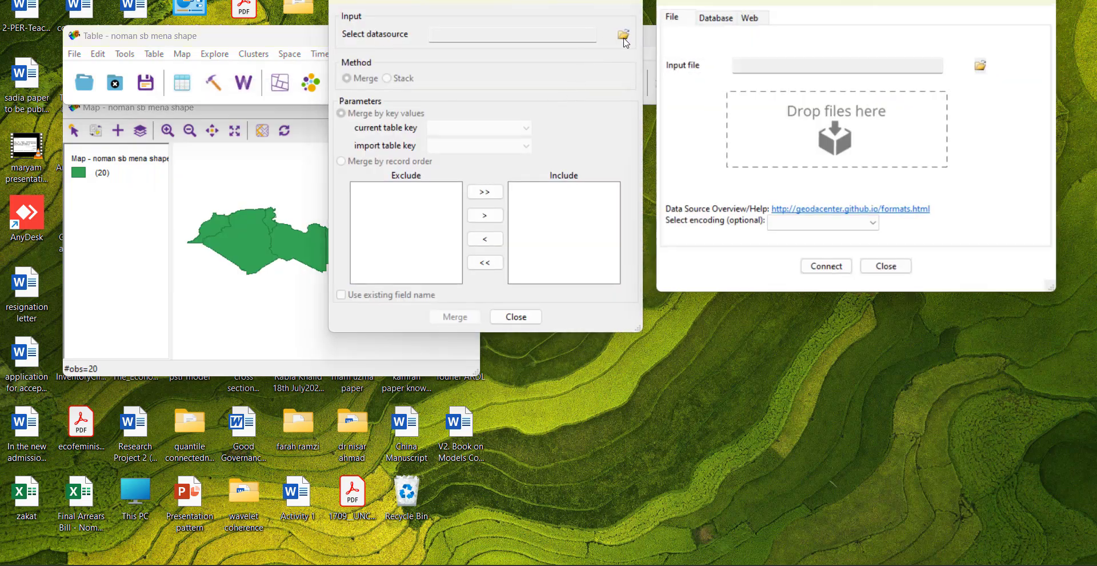
{"action": "left_click", "coordinate": [985, 66]}
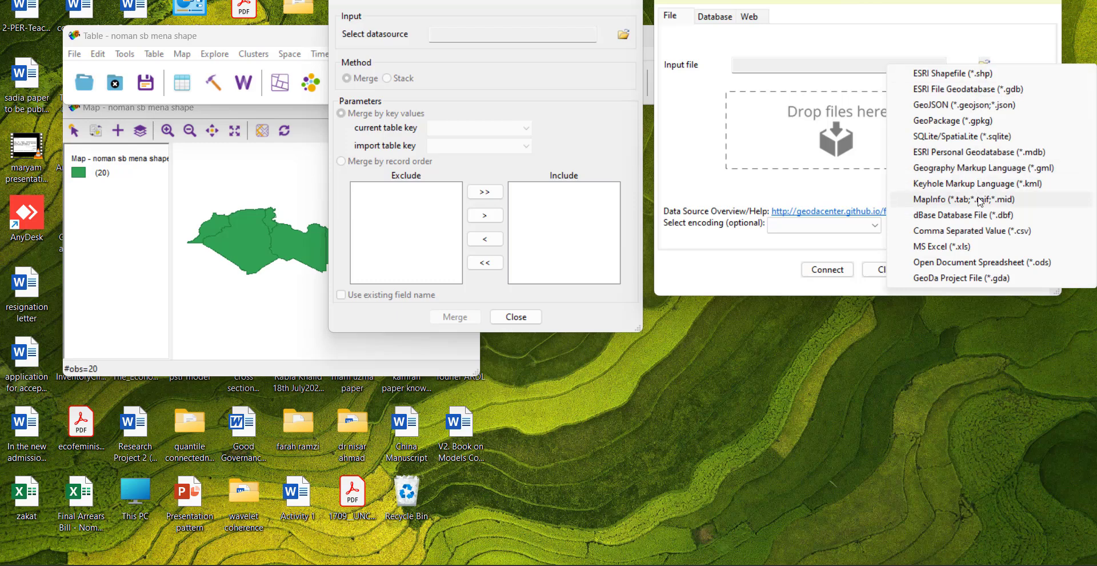
{"action": "left_click", "coordinate": [975, 231]}
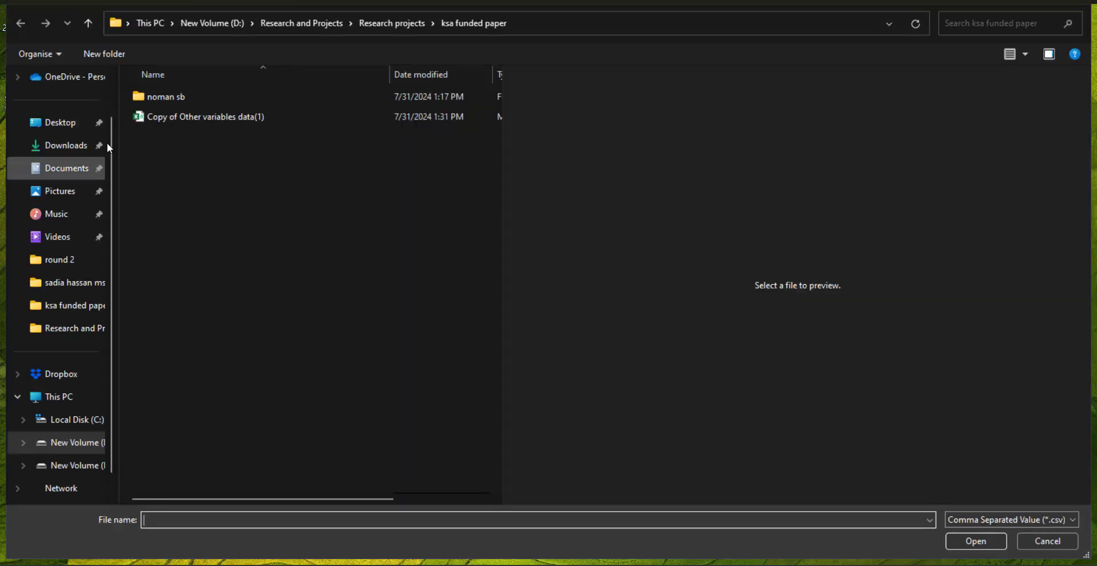
{"action": "double_click", "coordinate": [200, 112]}
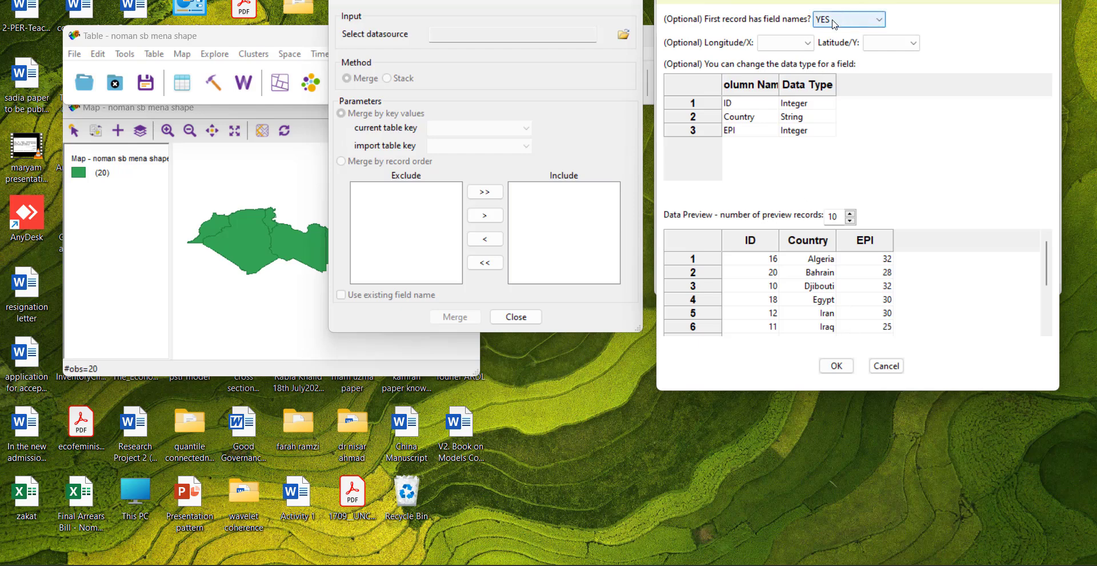
{"action": "left_click", "coordinate": [836, 365]}
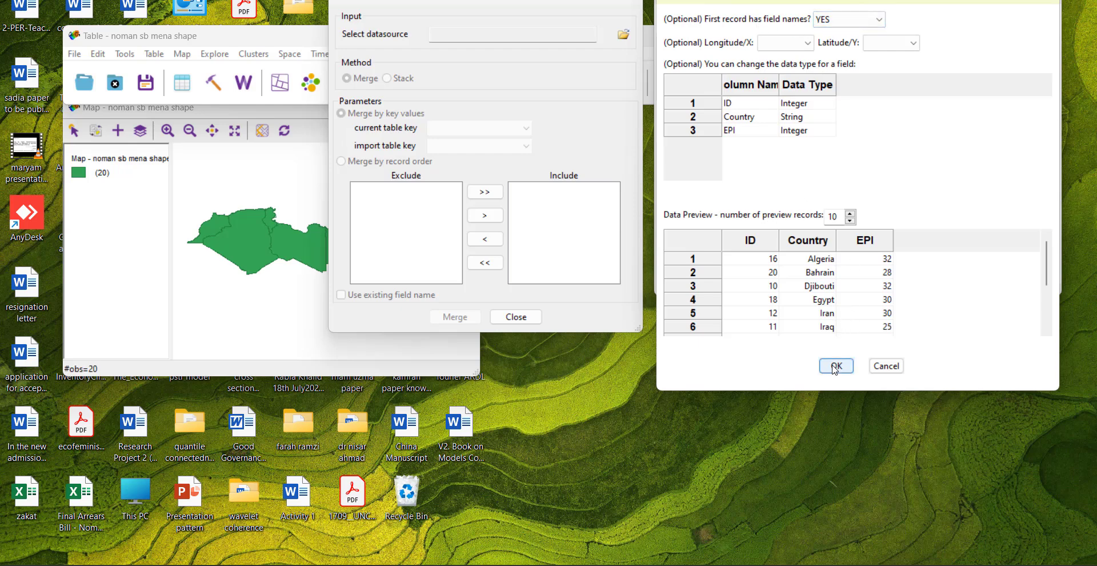
Merge the ID, Country and EPI fields into the table by key values, matching POLY_ID with the imported ID.
{"action": "left_click", "coordinate": [516, 130]}
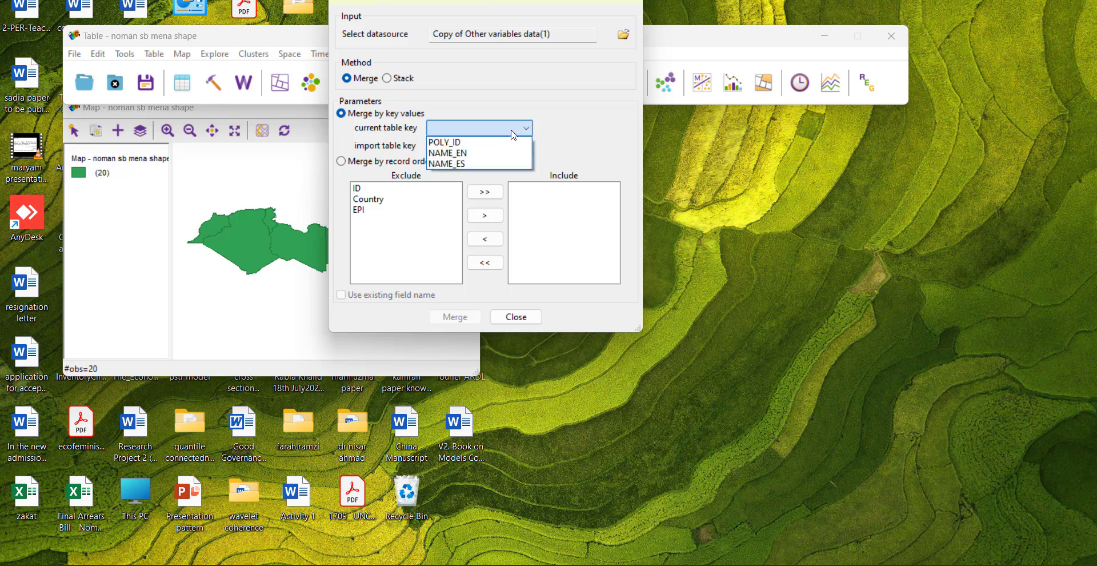
{"action": "left_click", "coordinate": [466, 145]}
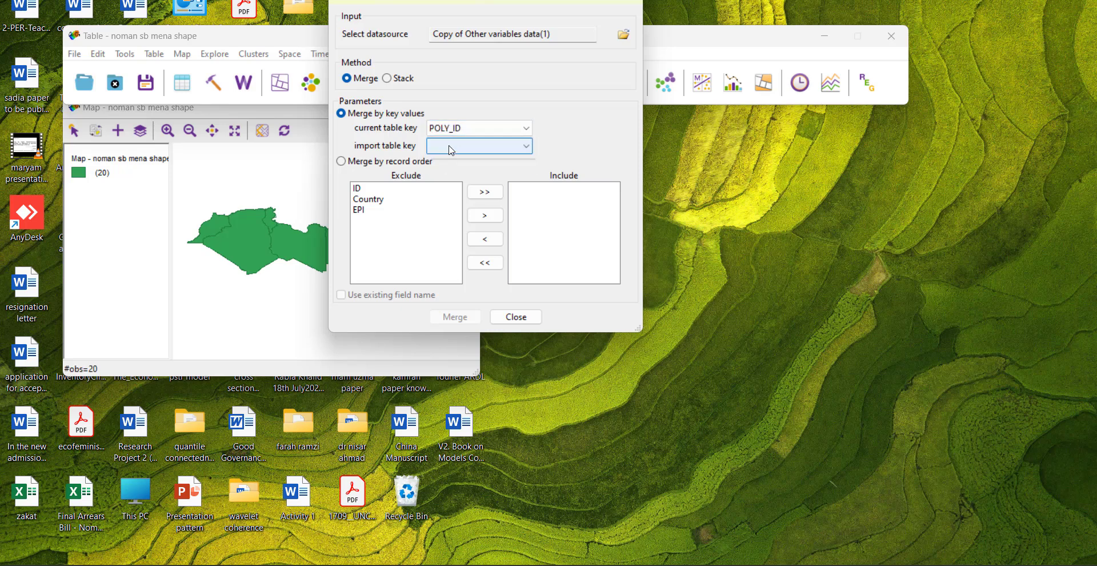
{"action": "left_click", "coordinate": [457, 147]}
{"action": "left_click", "coordinate": [441, 161]}
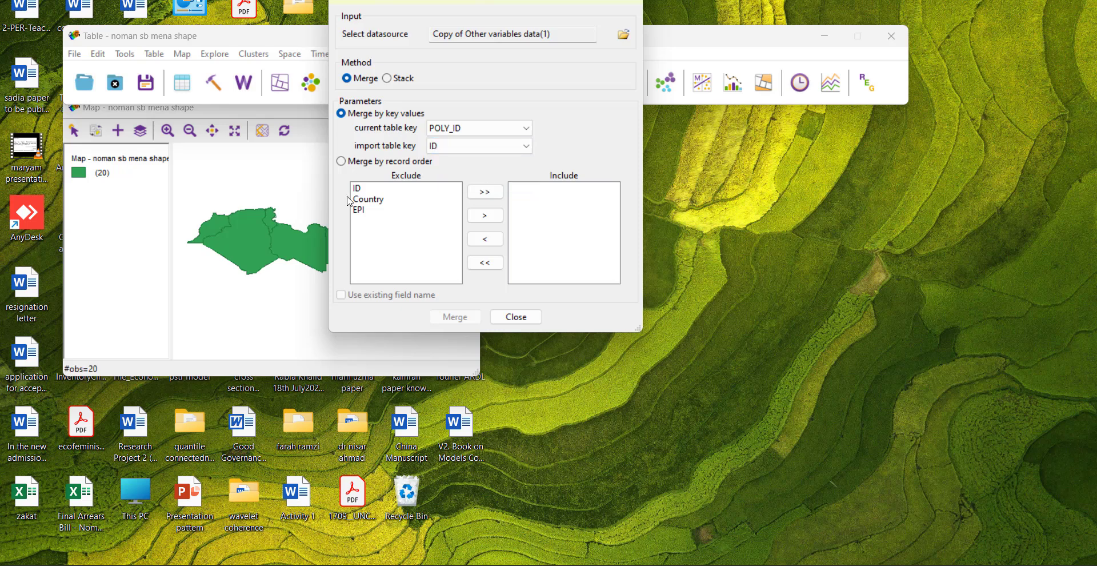
{"action": "left_click", "coordinate": [361, 202]}
{"action": "left_click", "coordinate": [485, 192]}
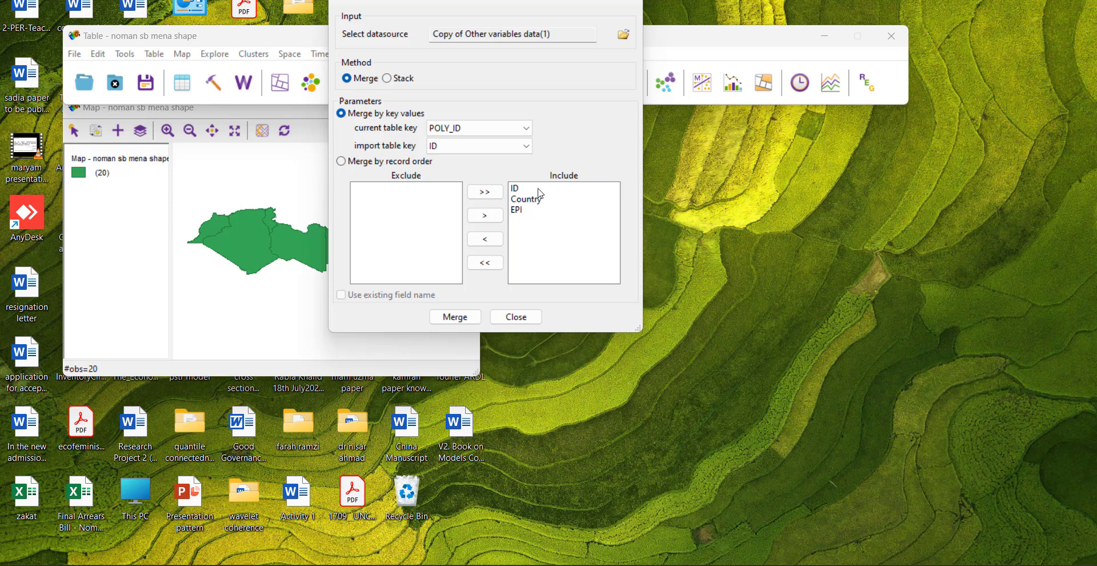
{"action": "left_click", "coordinate": [459, 318]}
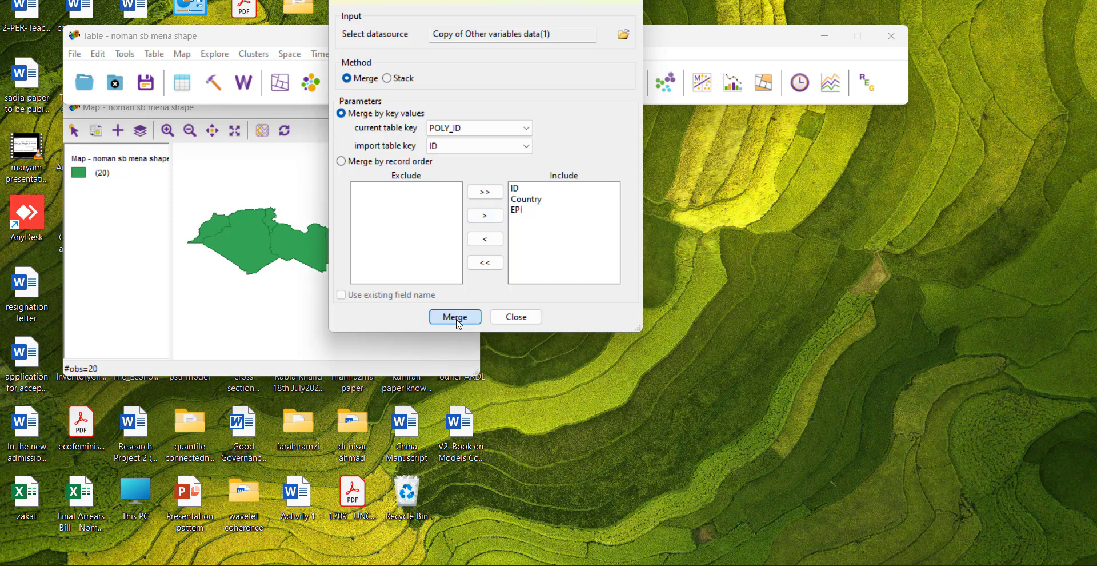
{"action": "left_click", "coordinate": [571, 165]}
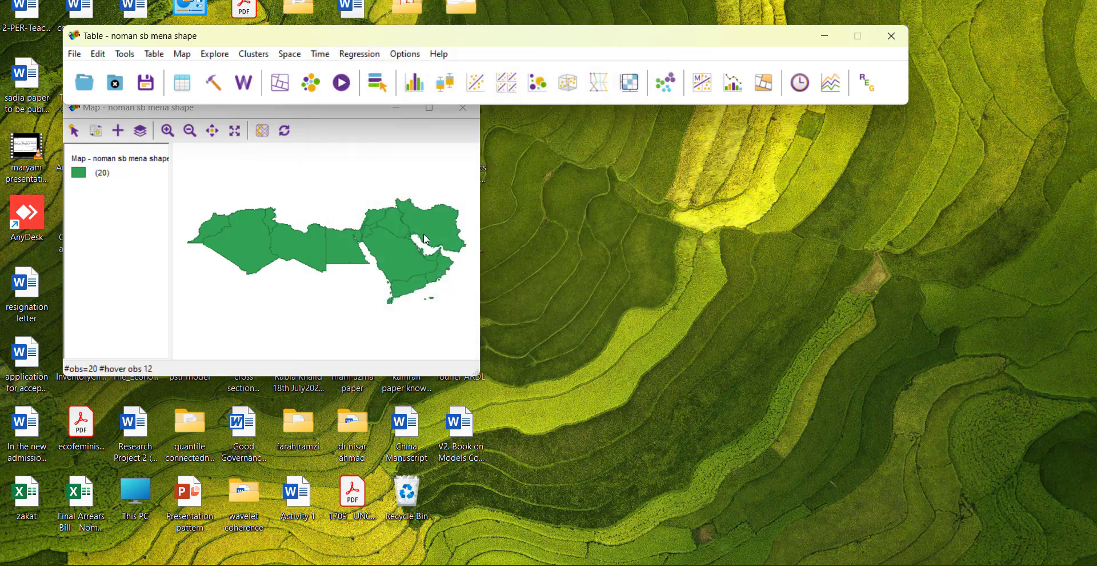
Edit the variable properties to set the EPI variable's type to integer.
{"action": "left_click", "coordinate": [154, 54]}
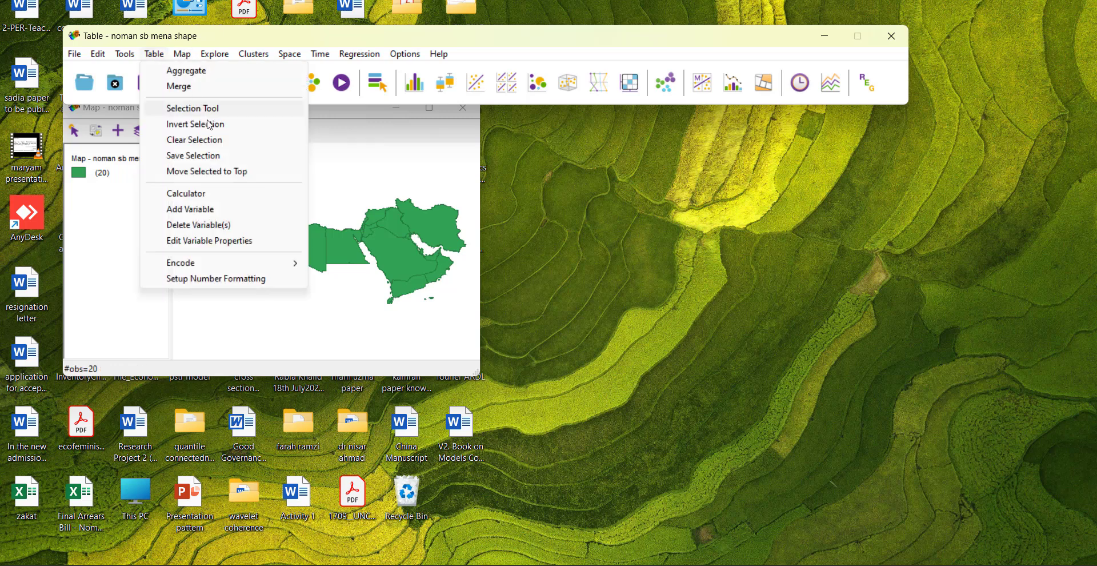
{"action": "left_click", "coordinate": [220, 240]}
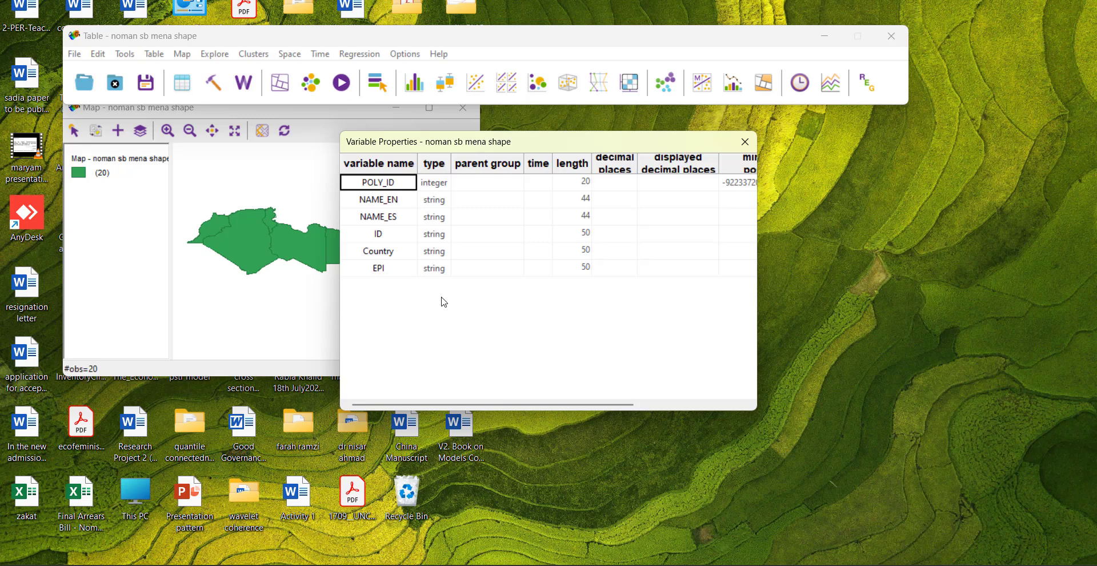
{"action": "left_click", "coordinate": [397, 275]}
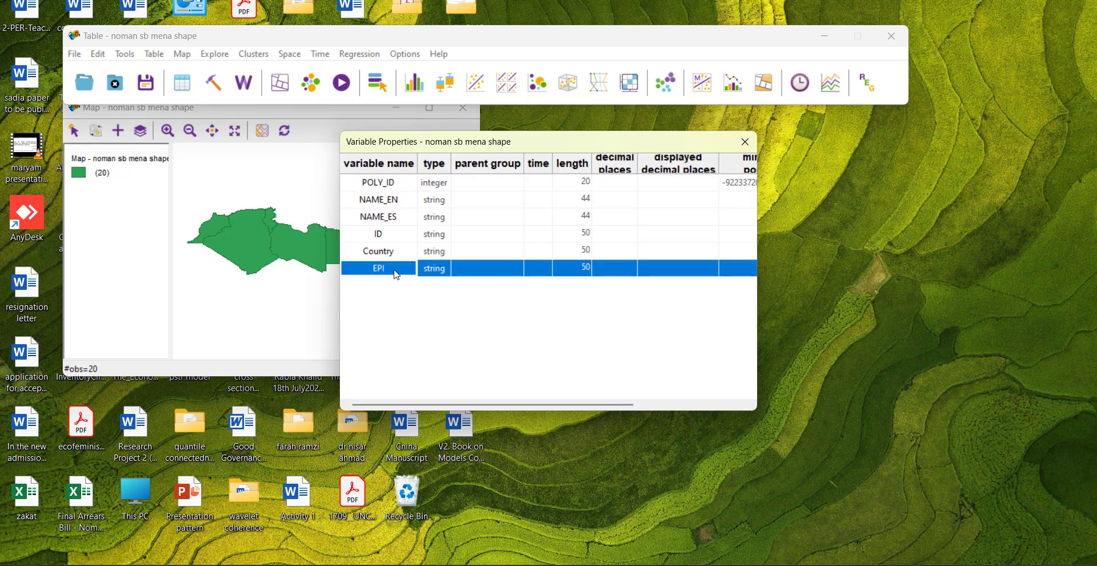
{"action": "left_click", "coordinate": [432, 270]}
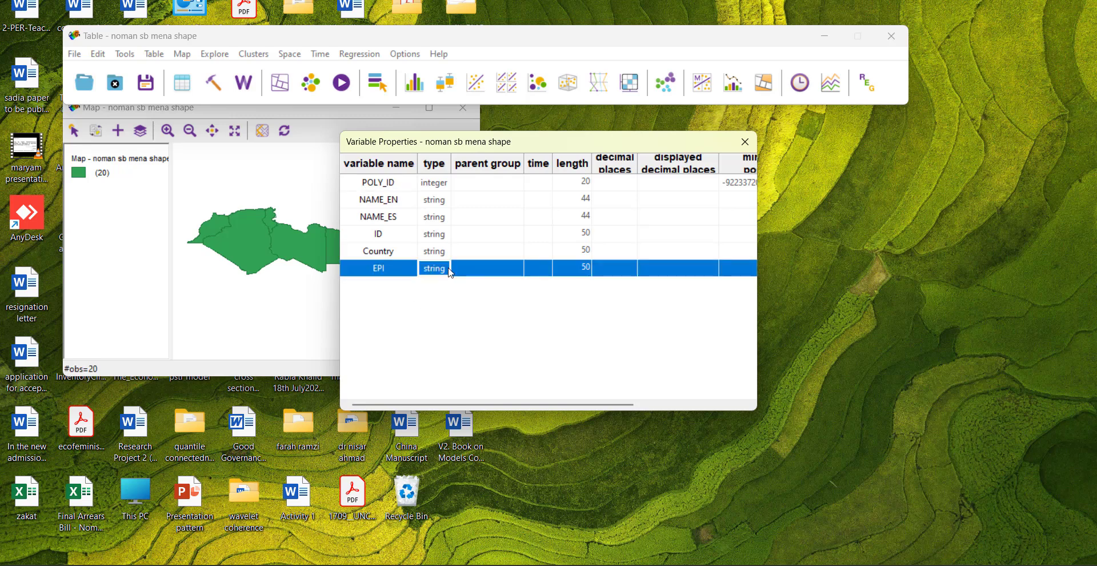
{"action": "left_click", "coordinate": [447, 273]}
{"action": "left_click", "coordinate": [446, 269]}
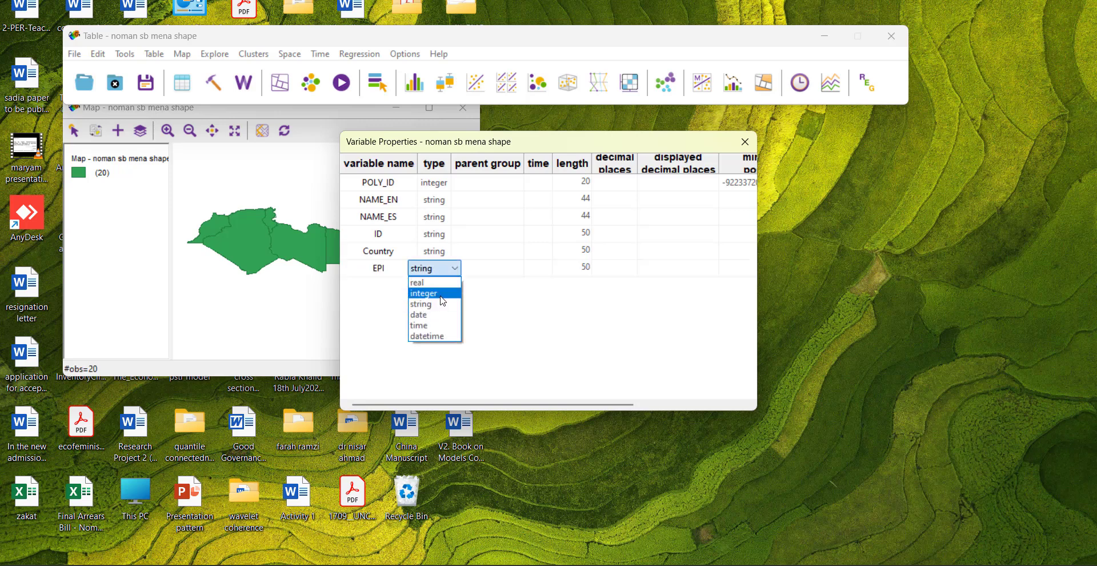
{"action": "left_click", "coordinate": [442, 295]}
{"action": "left_click", "coordinate": [651, 282]}
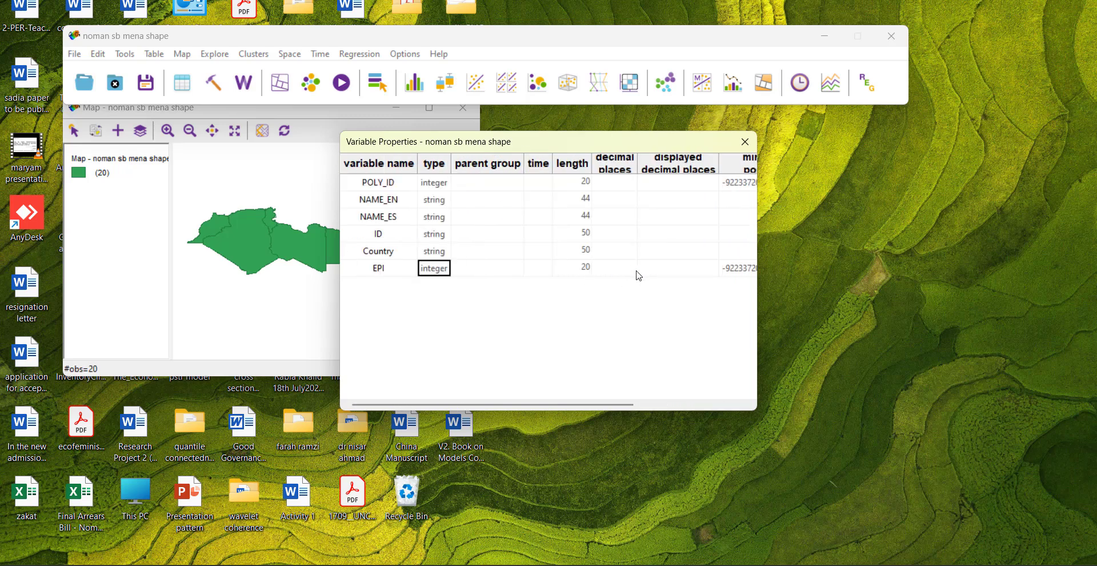
Set the ID variable's type to integer and close the variable properties.
{"action": "left_click", "coordinate": [395, 236]}
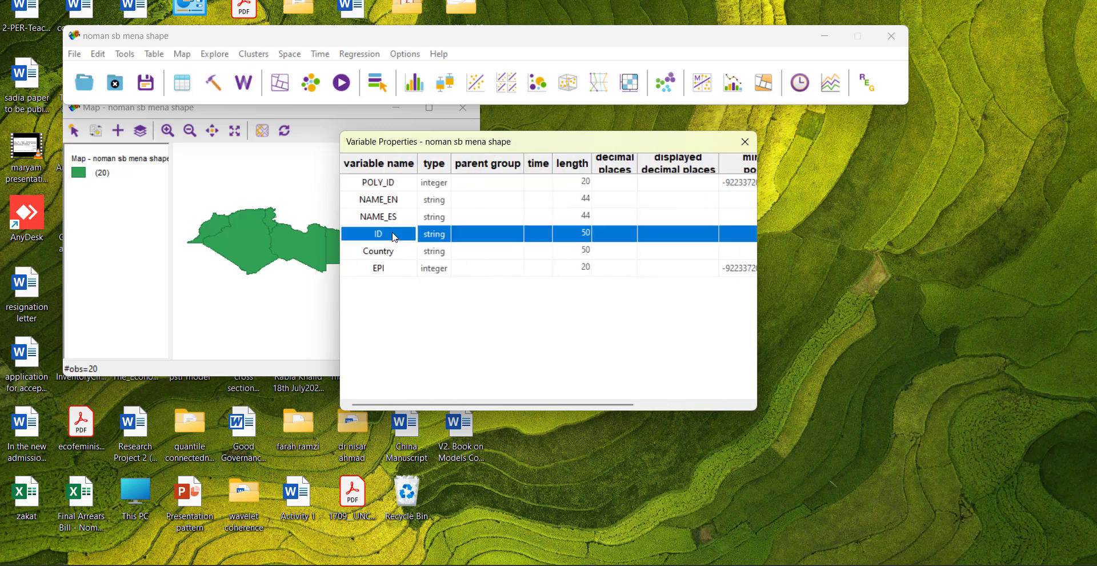
{"action": "left_click", "coordinate": [437, 234]}
{"action": "left_click", "coordinate": [445, 239]}
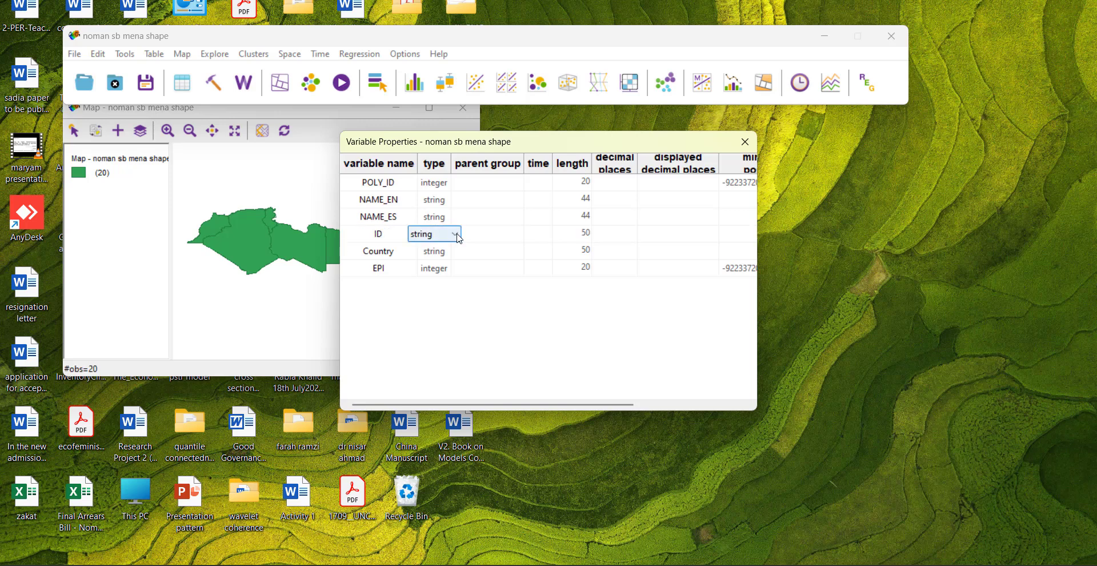
{"action": "left_click", "coordinate": [458, 234]}
{"action": "left_click", "coordinate": [433, 262]}
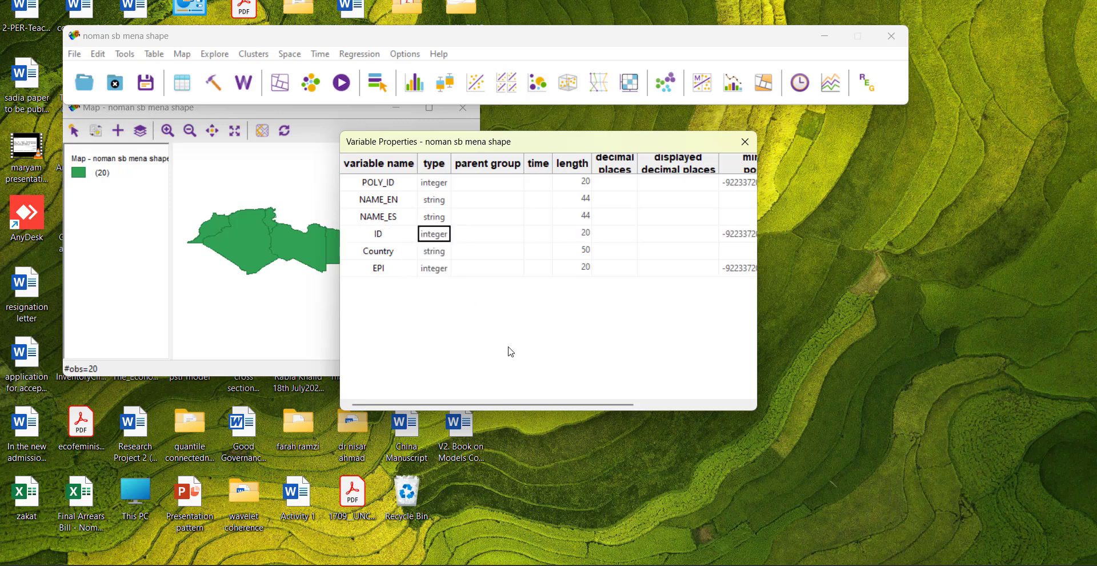
{"action": "scroll", "coordinate": [507, 351], "scroll_direction": "right", "scroll_amount": 6}
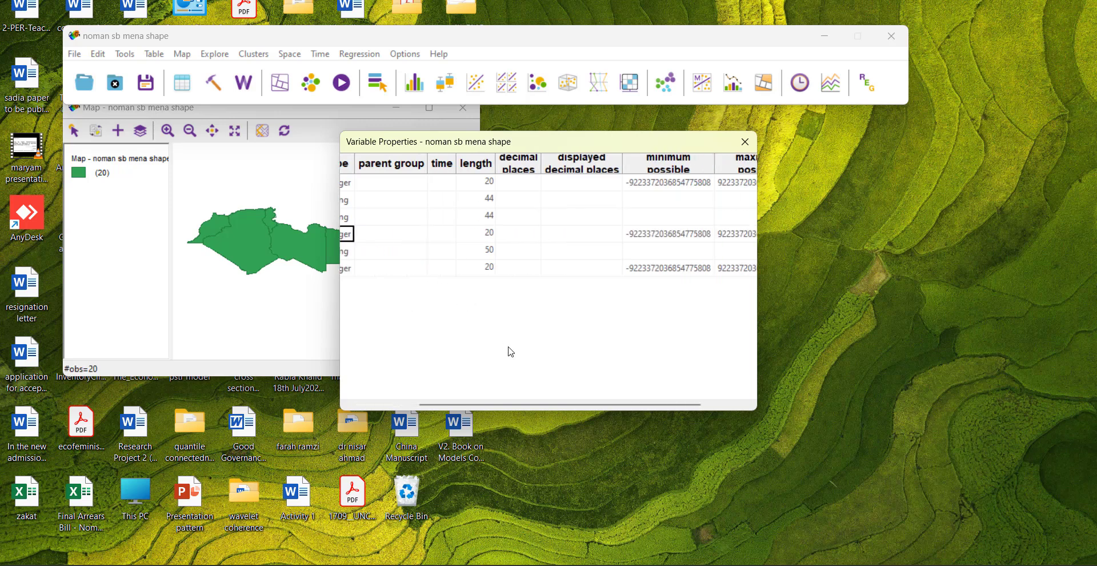
{"action": "left_click", "coordinate": [746, 143]}
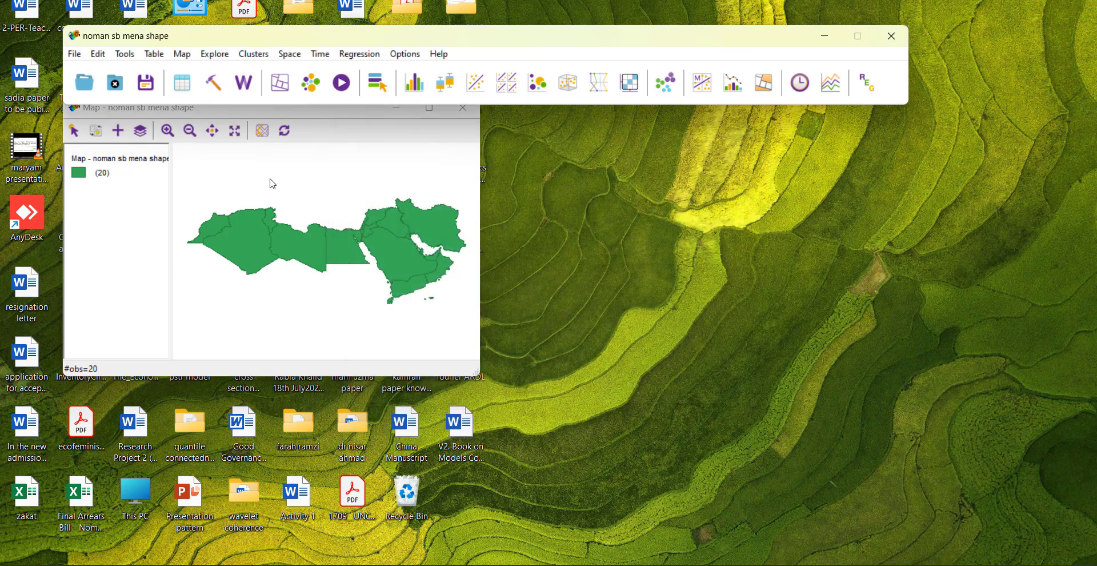
Create a quantile map of the EPI variable with 4 categories.
{"action": "left_click", "coordinate": [282, 95]}
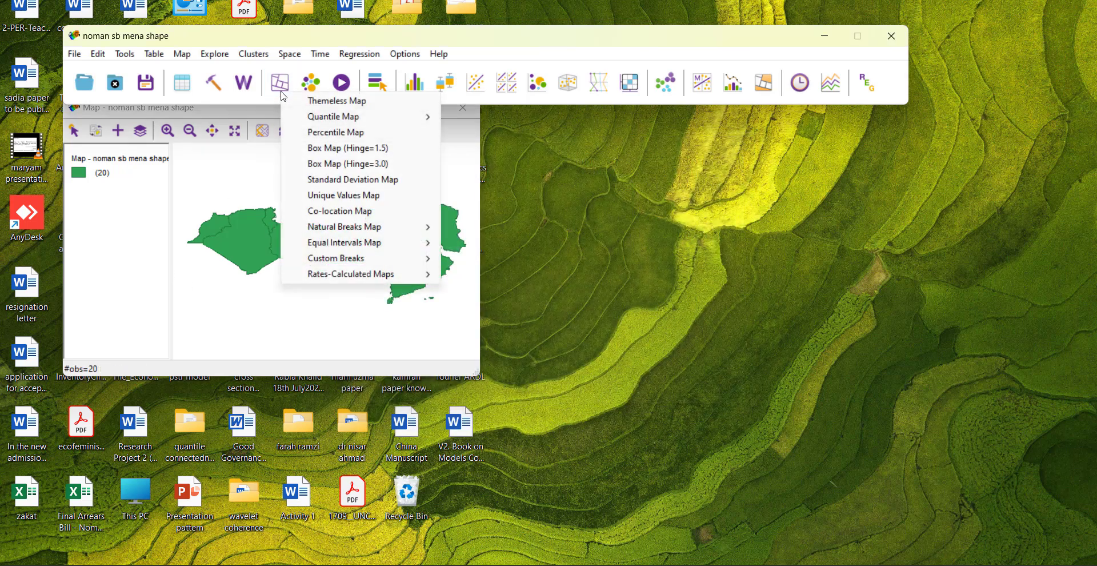
{"action": "mouse_move", "coordinate": [355, 116]}
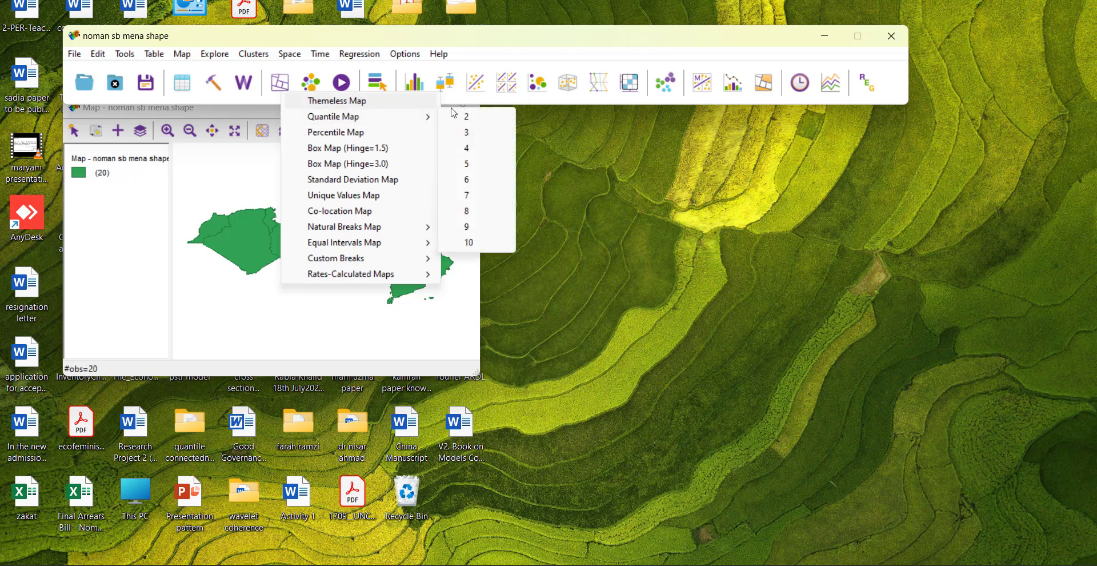
{"action": "left_click", "coordinate": [476, 150]}
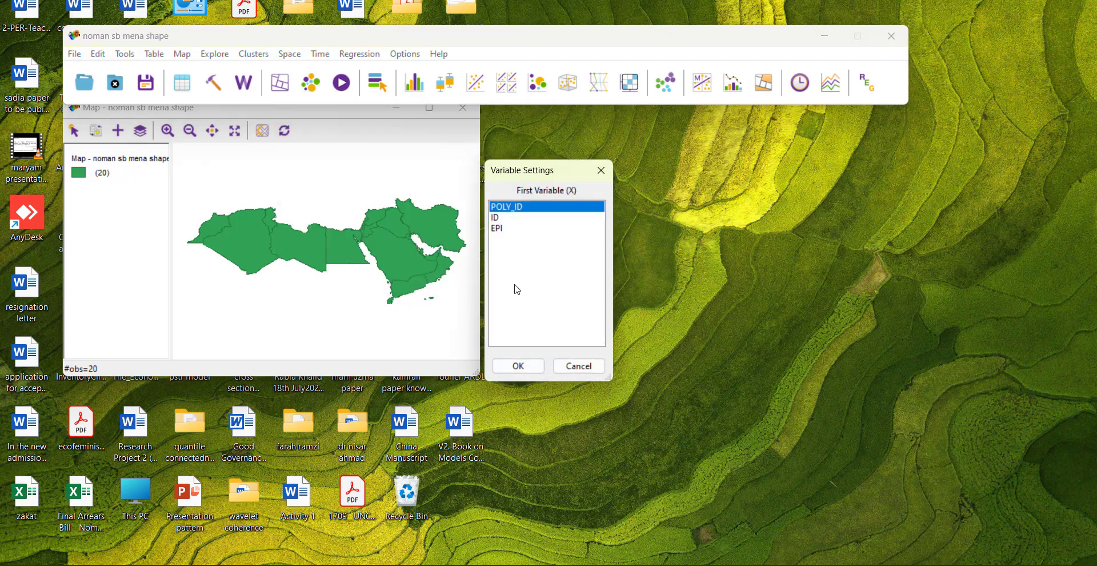
{"action": "left_click", "coordinate": [497, 229]}
{"action": "left_click", "coordinate": [518, 366]}
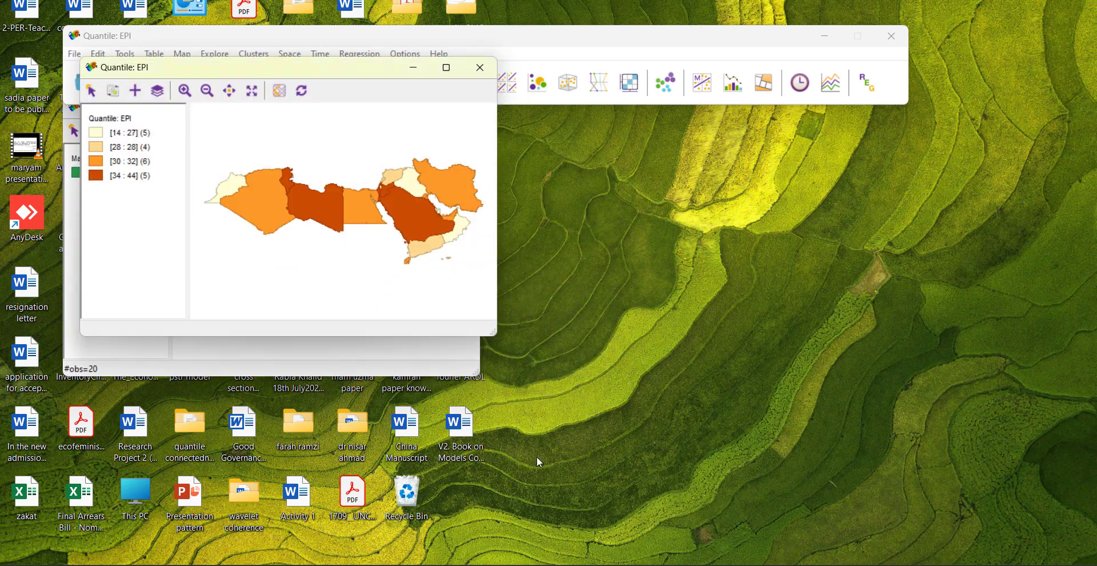
Enlarge the EPI quantile map to examine how the countries are classified, and close it.
{"action": "left_click", "coordinate": [447, 68]}
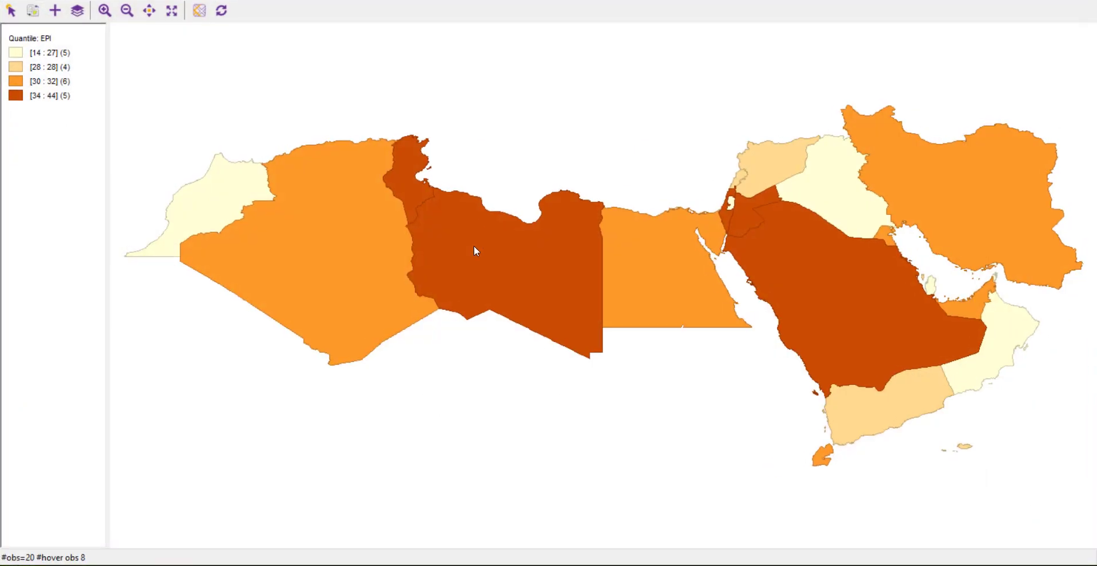
{"action": "left_click", "coordinate": [337, 281]}
{"action": "left_click", "coordinate": [566, 439]}
{"action": "left_click", "coordinate": [1076, 2]}
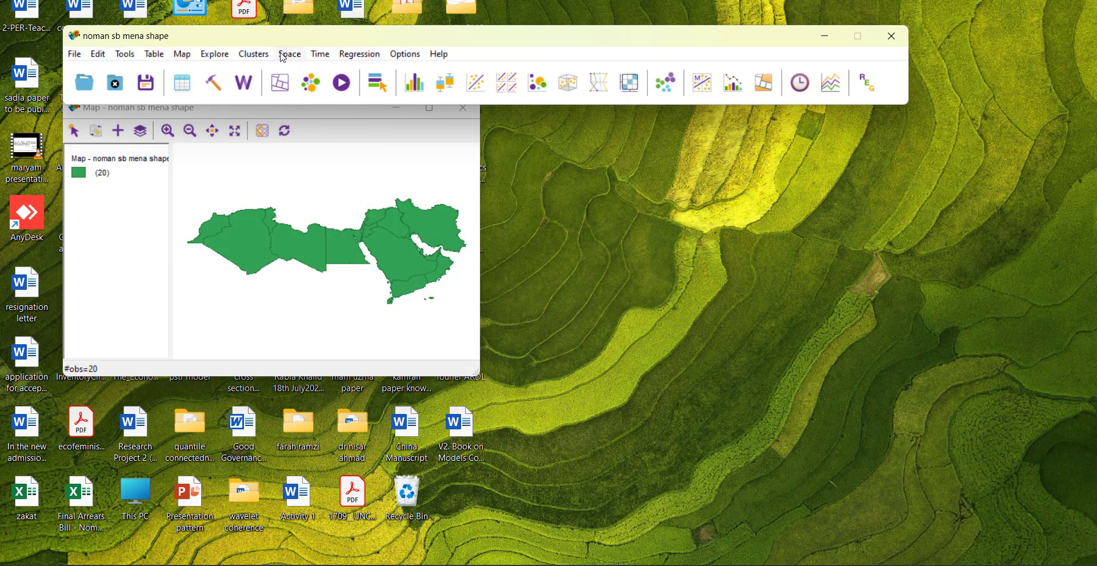
Try to start a univariate Moran's I analysis.
{"action": "left_click", "coordinate": [325, 57]}
{"action": "mouse_move", "coordinate": [290, 54]}
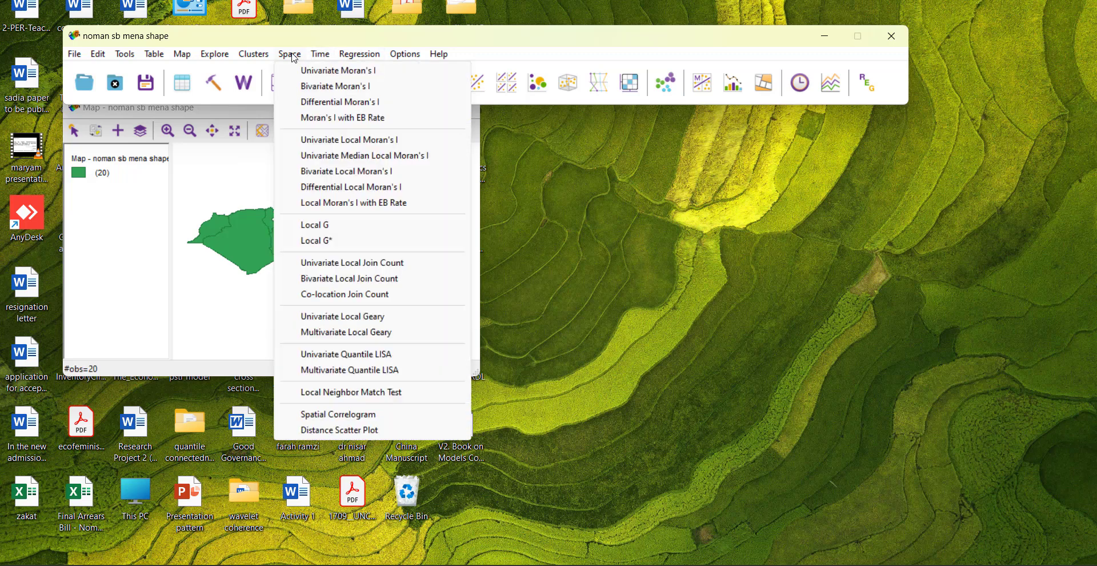
{"action": "left_click", "coordinate": [327, 70]}
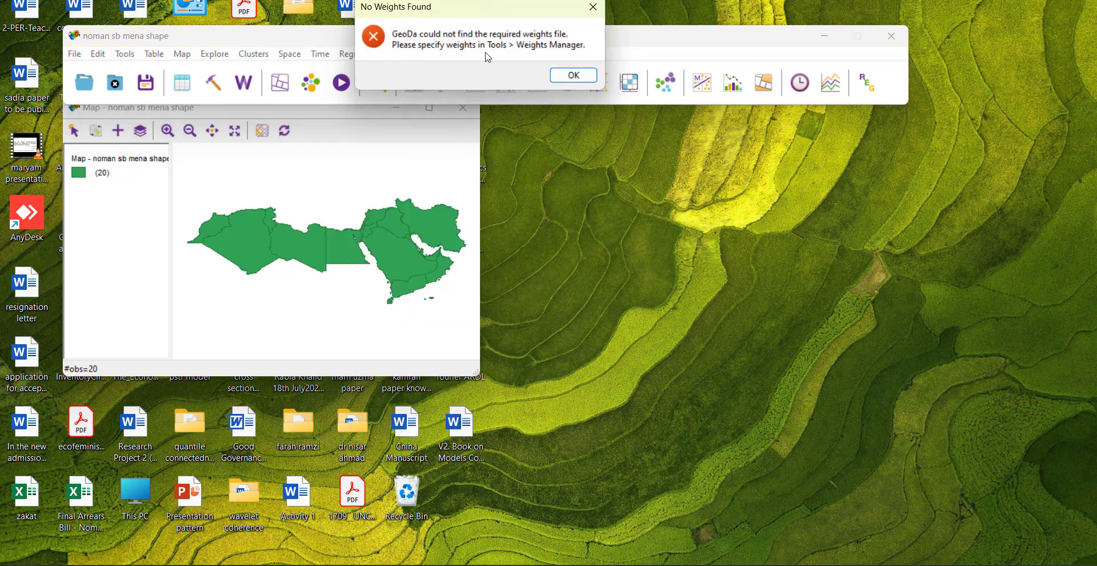
{"action": "left_click", "coordinate": [574, 76]}
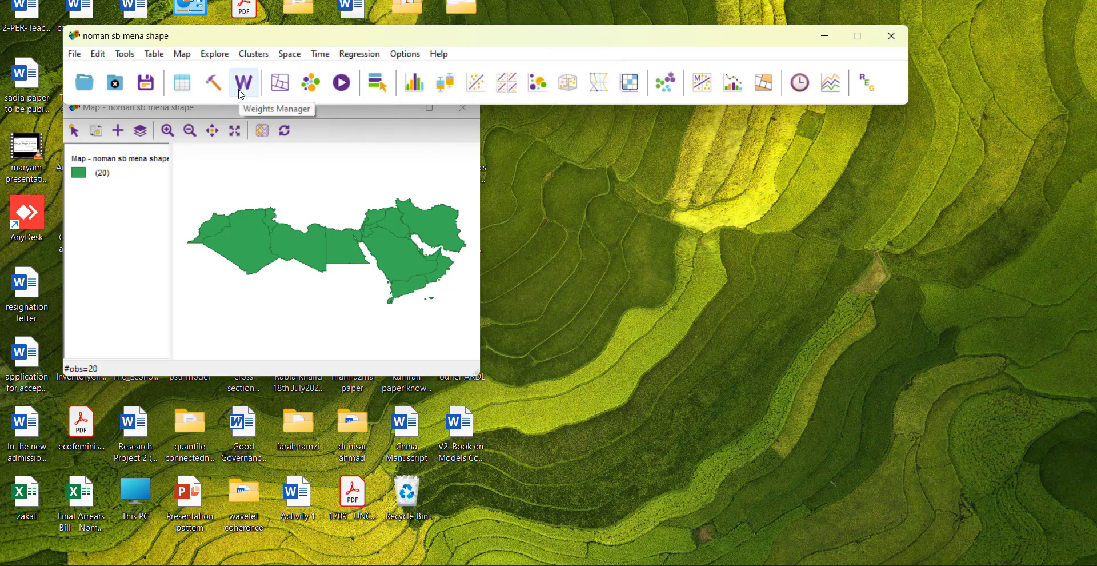
Load the MENA shape .gwt weights file into the Weights Manager.
{"action": "left_click", "coordinate": [243, 95]}
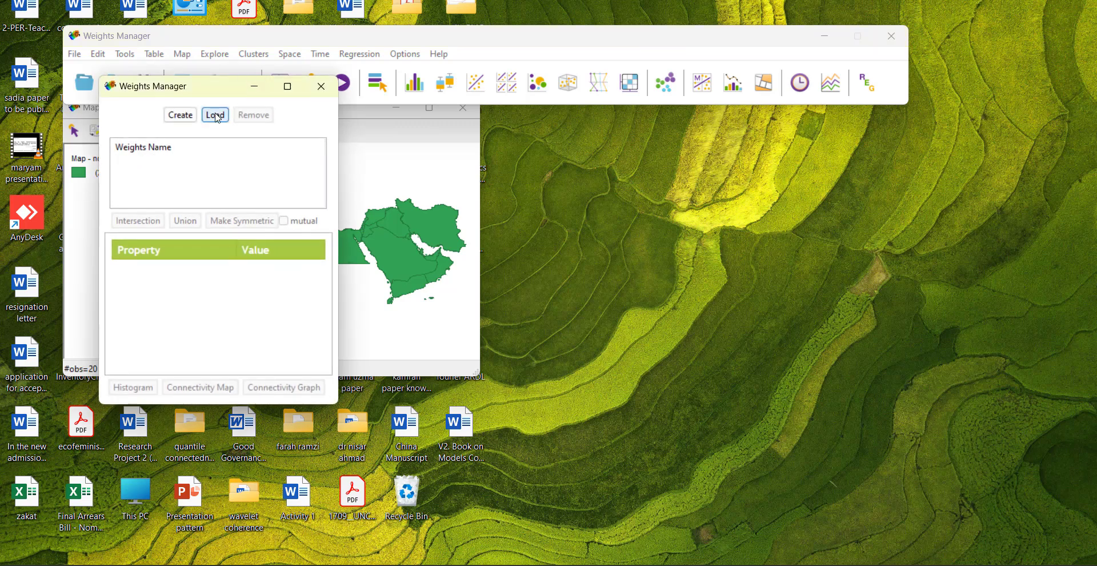
{"action": "left_click", "coordinate": [215, 115]}
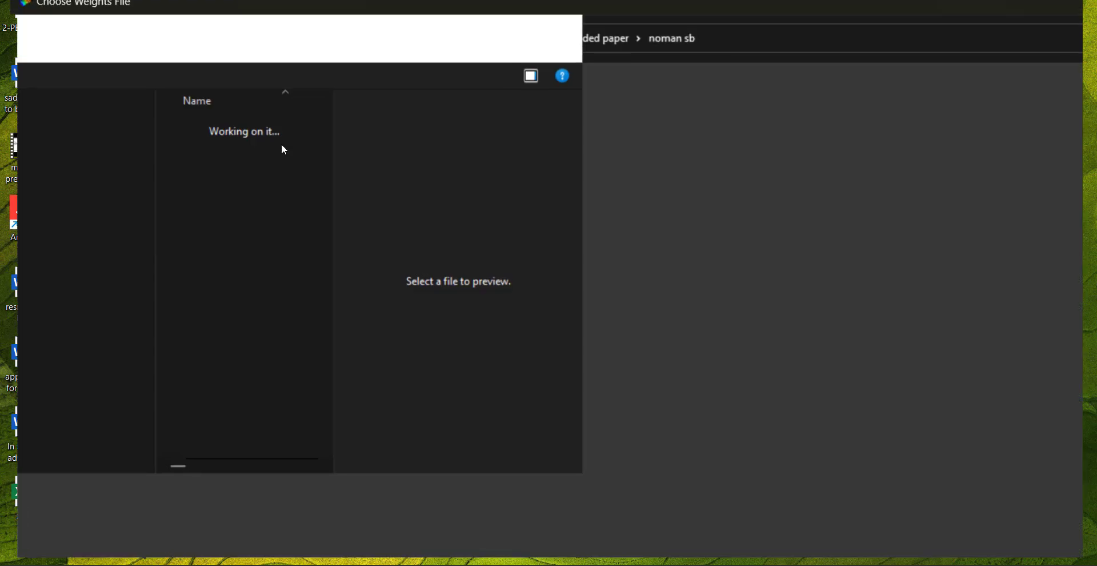
{"action": "left_click", "coordinate": [198, 99]}
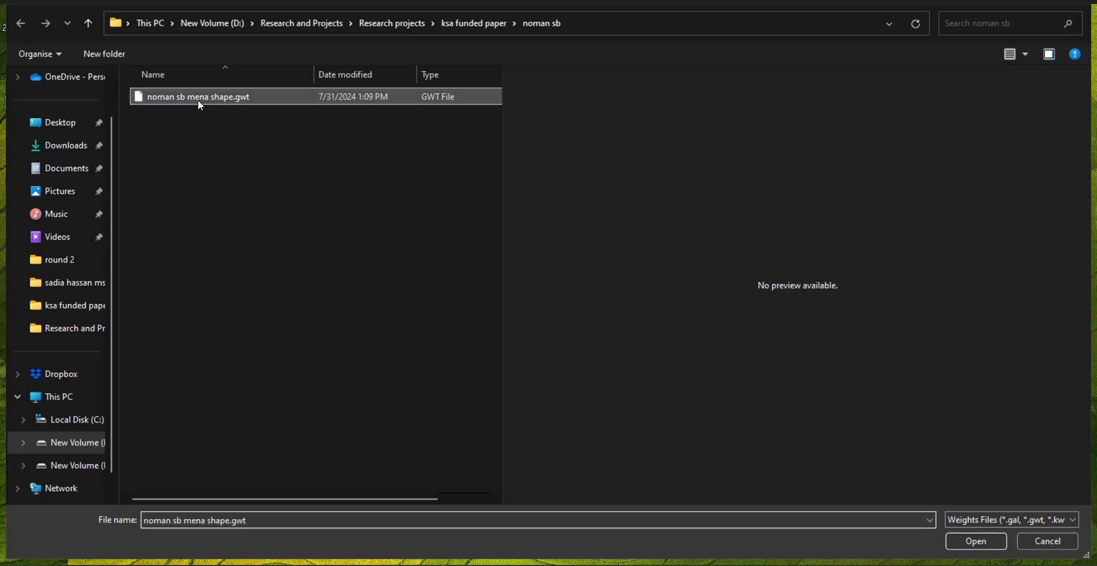
{"action": "double_click", "coordinate": [198, 100]}
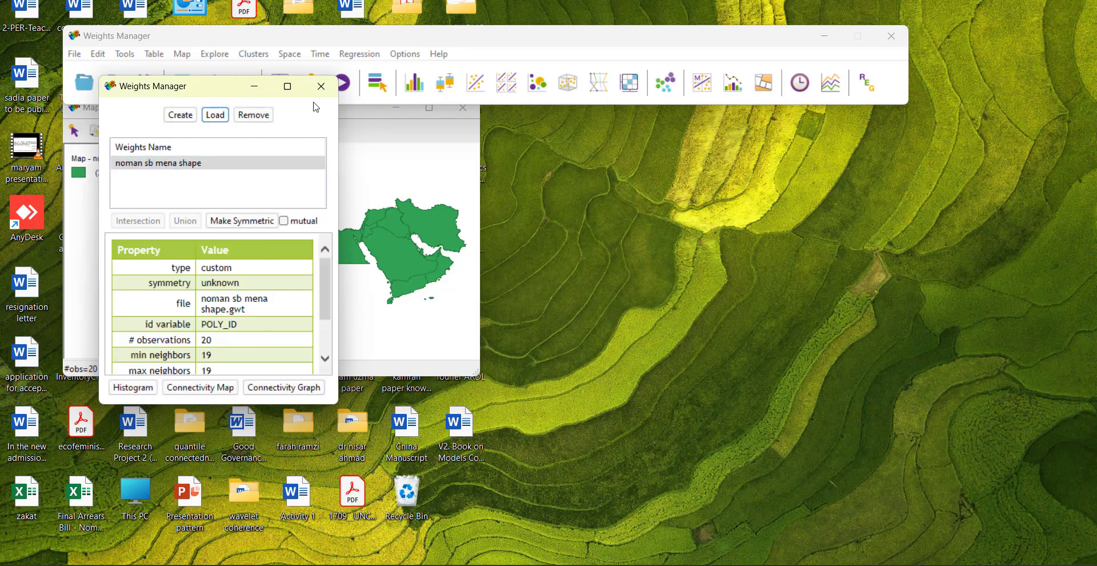
View the connectivity histogram of the loaded weights, and close it together with the Weights Manager.
{"action": "left_click", "coordinate": [134, 388]}
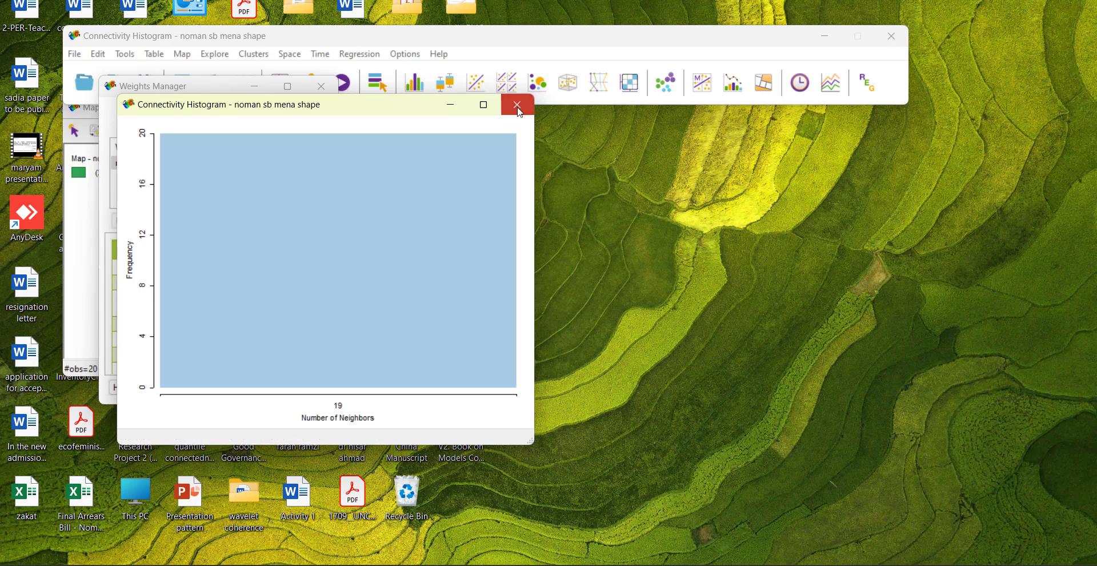
{"action": "left_click", "coordinate": [520, 105]}
{"action": "left_click", "coordinate": [321, 86]}
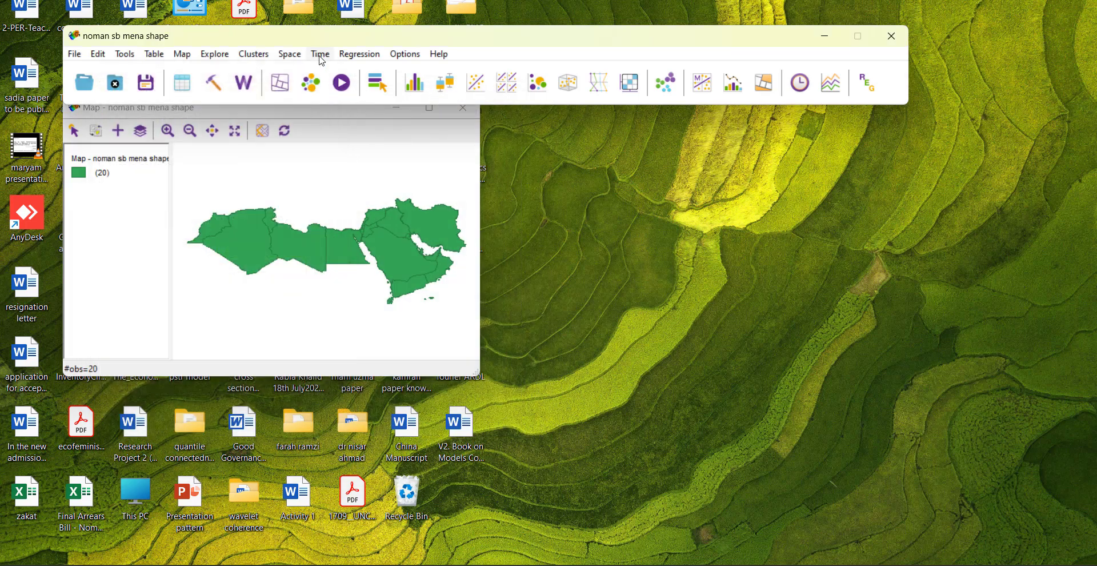
Plot the univariate Moran's I of the EPI variable with the loaded weights, examine the scatter plot and close it.
{"action": "left_click", "coordinate": [319, 53]}
{"action": "mouse_move", "coordinate": [290, 54]}
{"action": "left_click", "coordinate": [302, 69]}
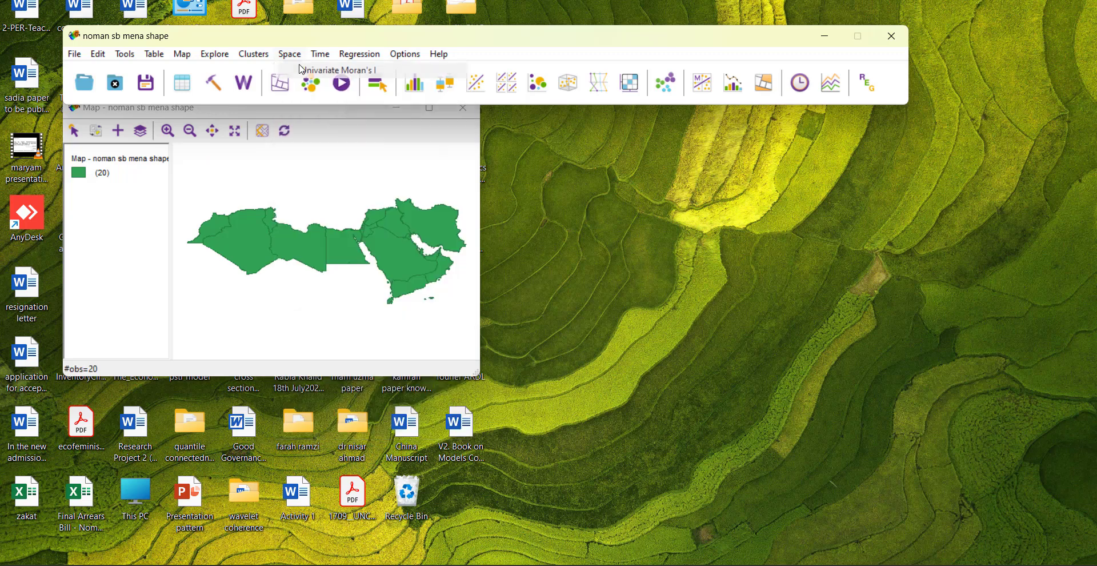
{"action": "left_click", "coordinate": [508, 377]}
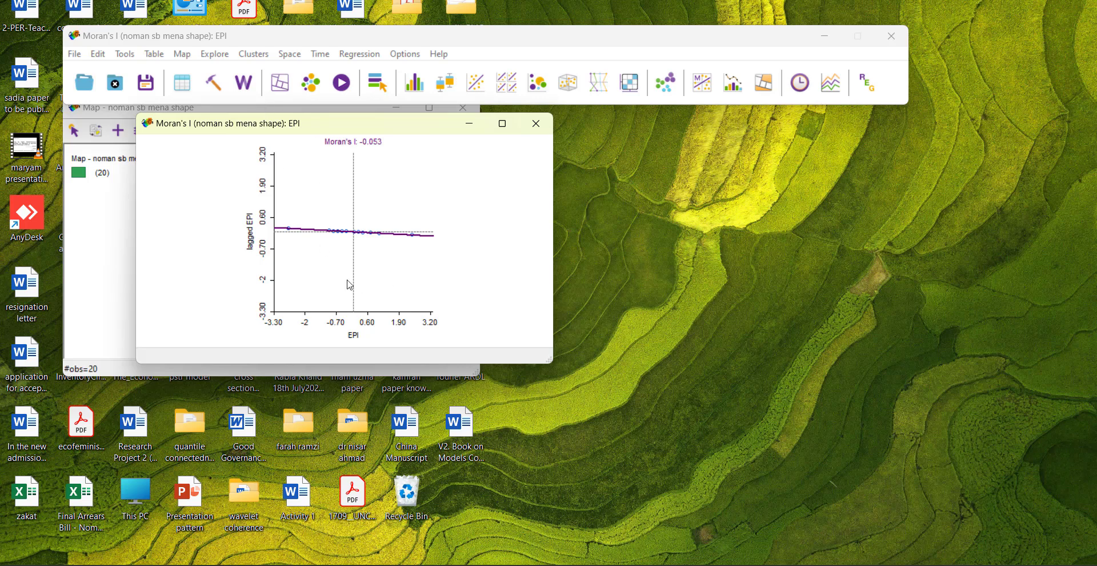
{"action": "left_click", "coordinate": [536, 123]}
{"action": "left_click", "coordinate": [290, 54]}
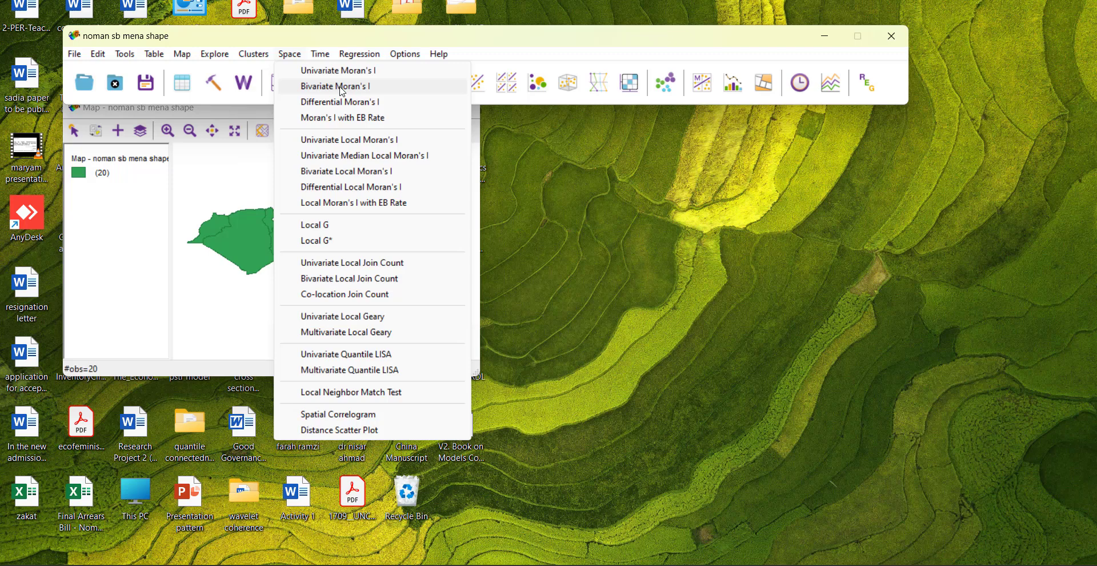
{"action": "left_click", "coordinate": [171, 317]}
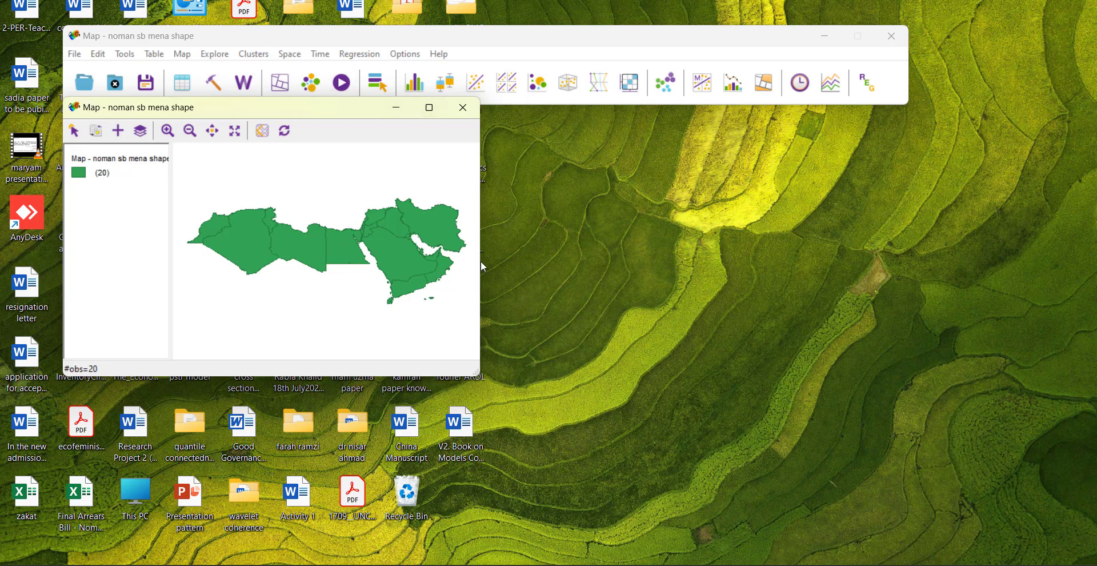
Display a cartogram with EPI as both circle size and circle color, examine it and close it.
{"action": "left_click", "coordinate": [312, 84]}
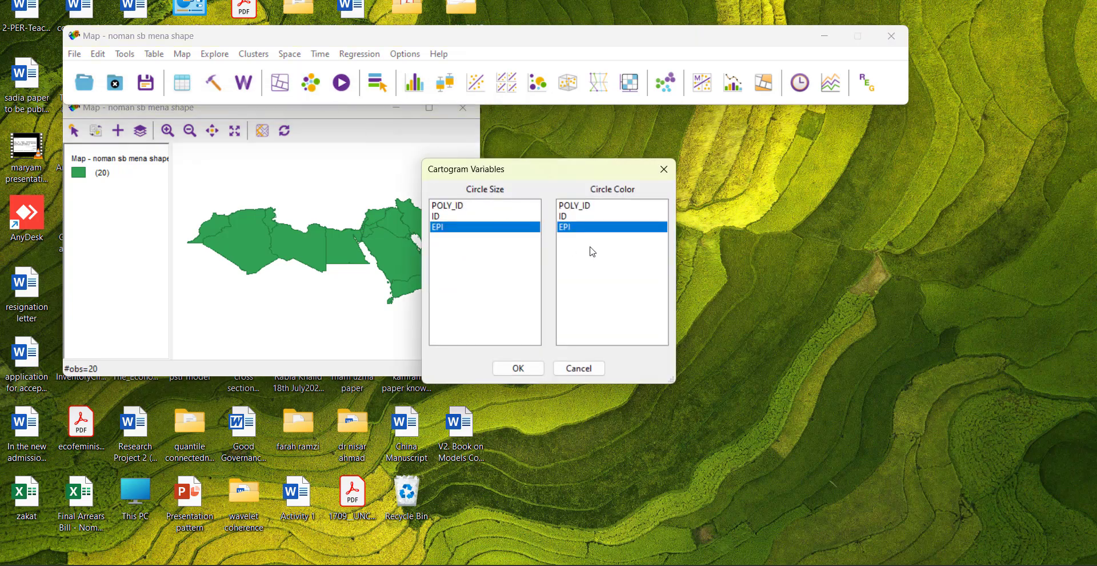
{"action": "left_click", "coordinate": [518, 368]}
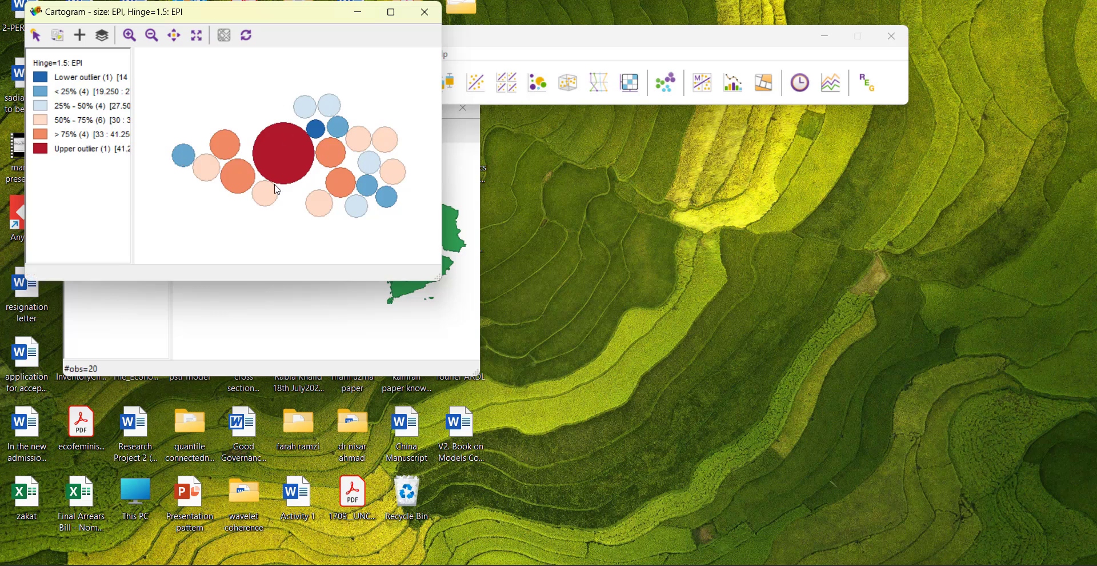
{"action": "left_click", "coordinate": [425, 12]}
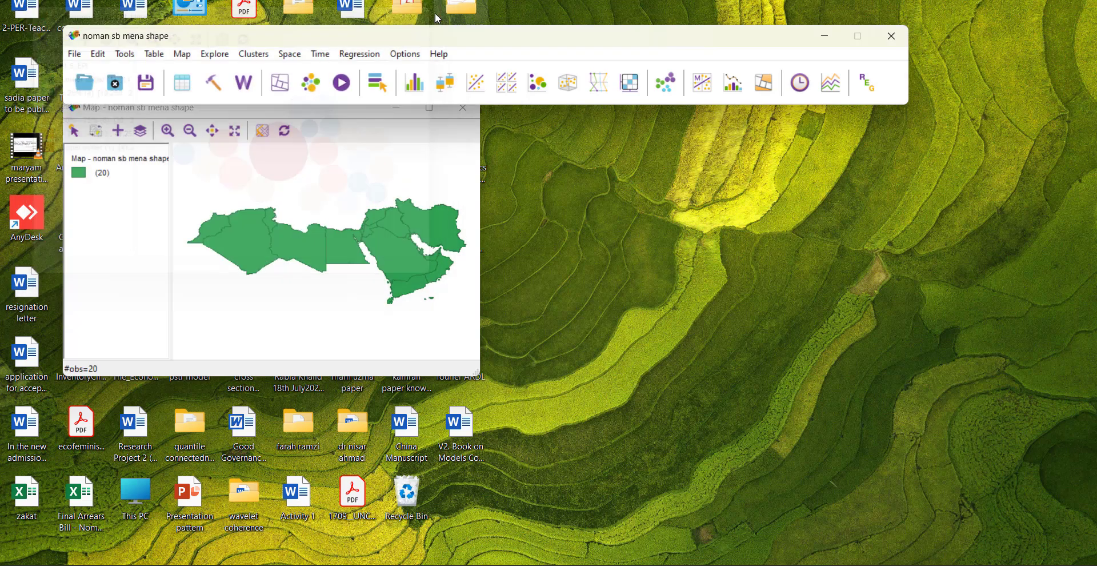